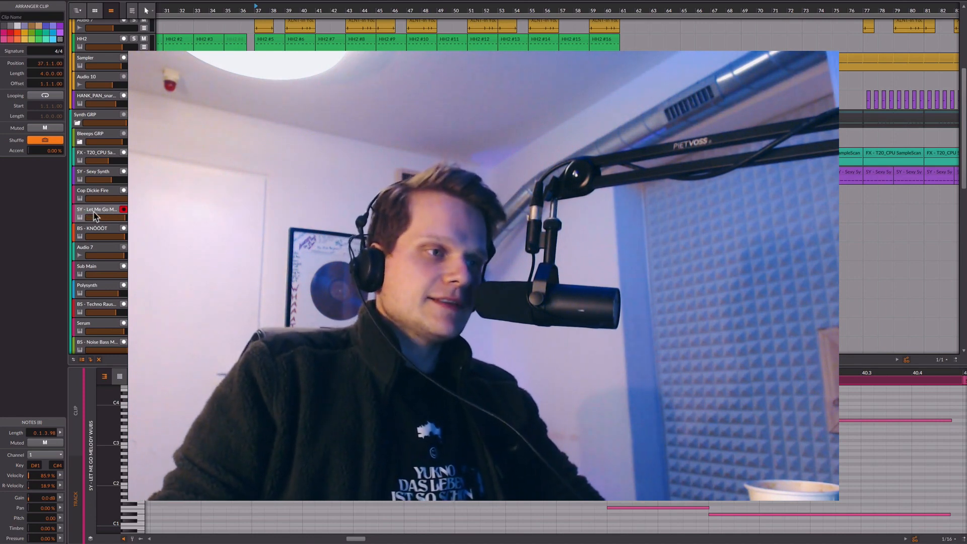
Solo the SY - Let Me Go Melody Wubs track and audition it from bar 37.
click(94, 212)
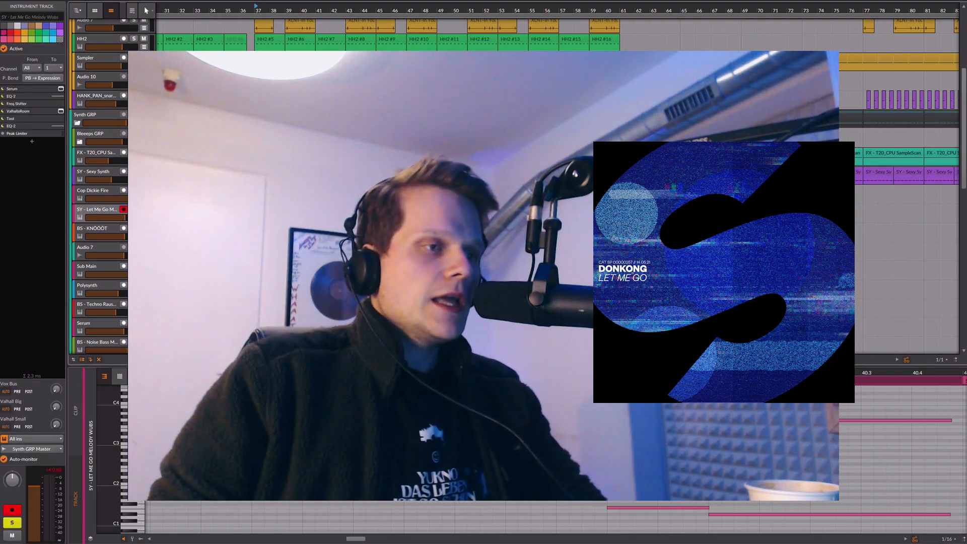
click(133, 209)
double_click(111, 213)
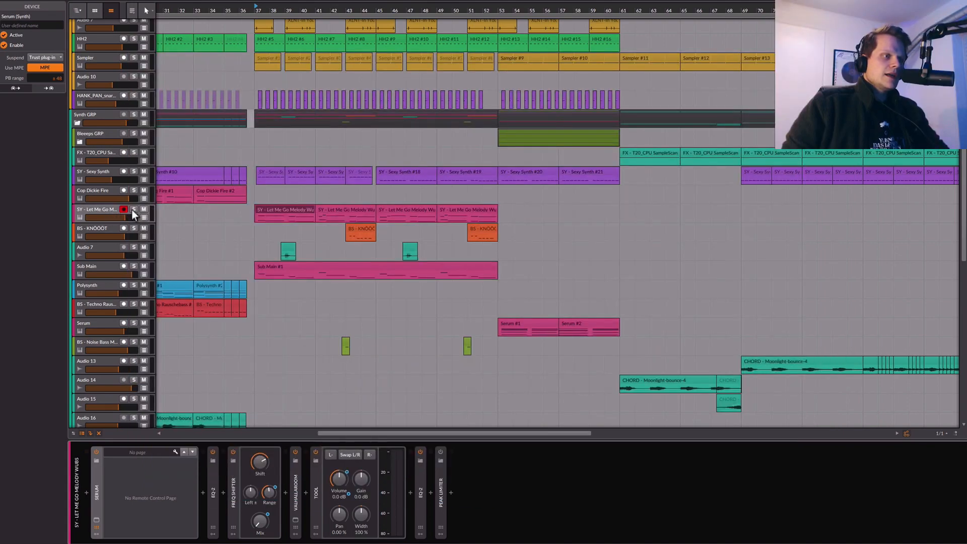
click(133, 210)
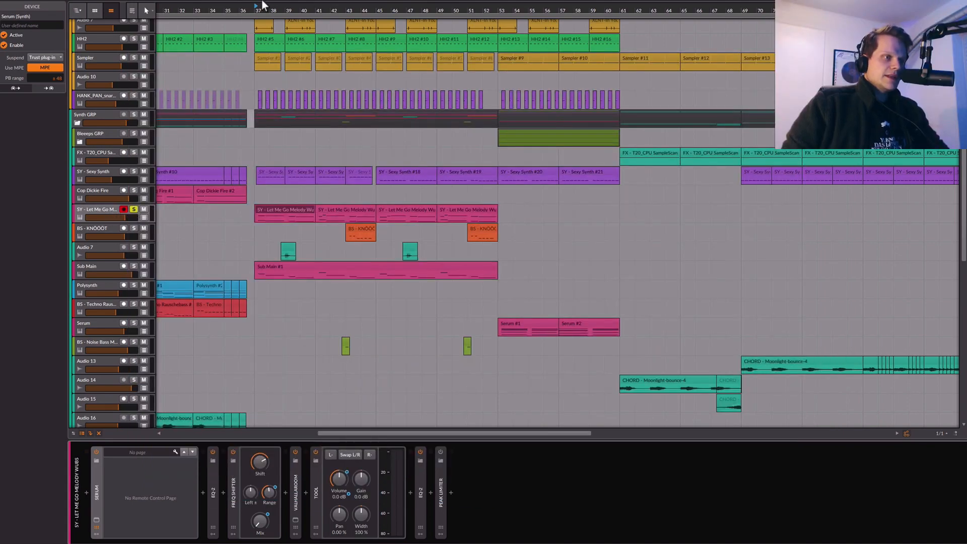
key(space)
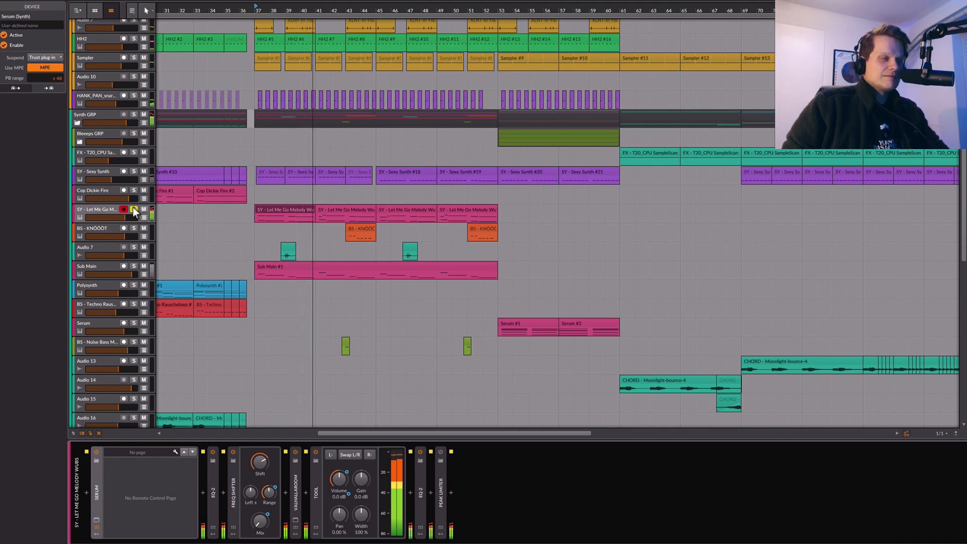
key(space)
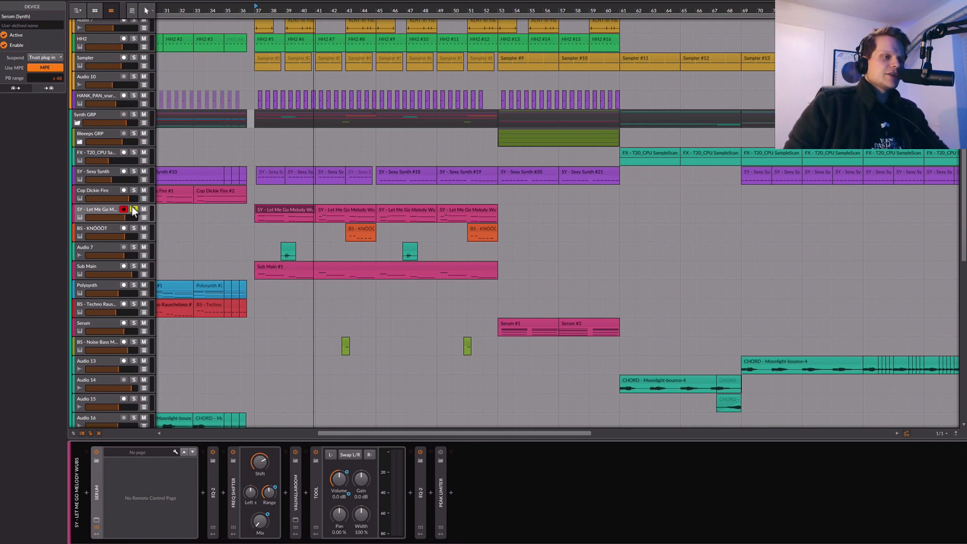
Open the first Let Me Go Melody Wubs clip for note editing and enlarge the note editor to show the whole phrase.
double_click(286, 210)
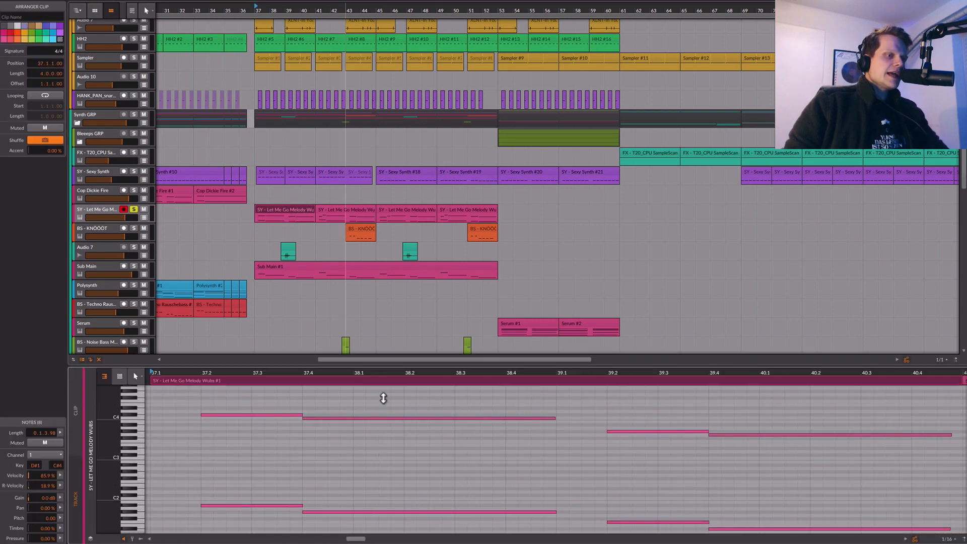
drag(400, 367, 413, 129)
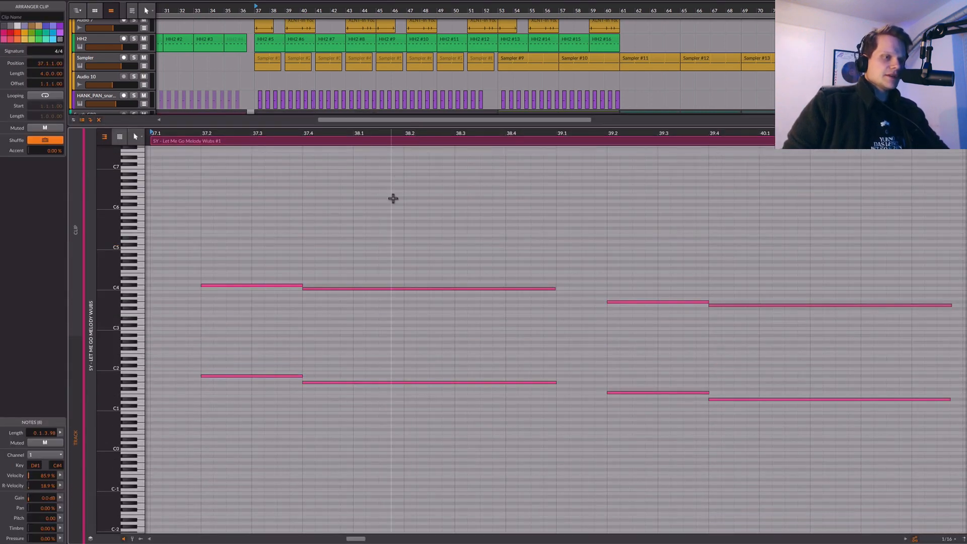
scroll(408, 133, down, 2)
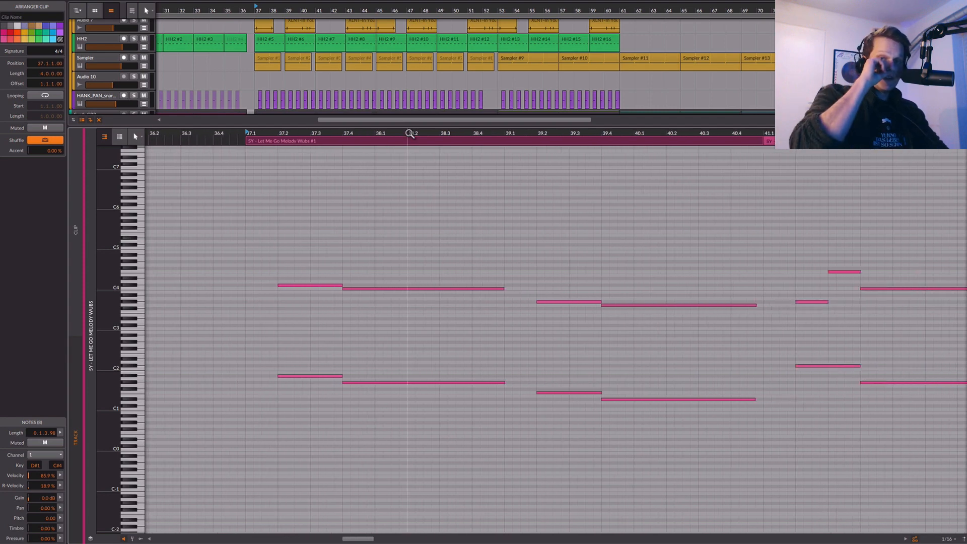
Examine the clip's low and high note layers, highlighting the long notes from 37.4 to 39.1.
click(307, 360)
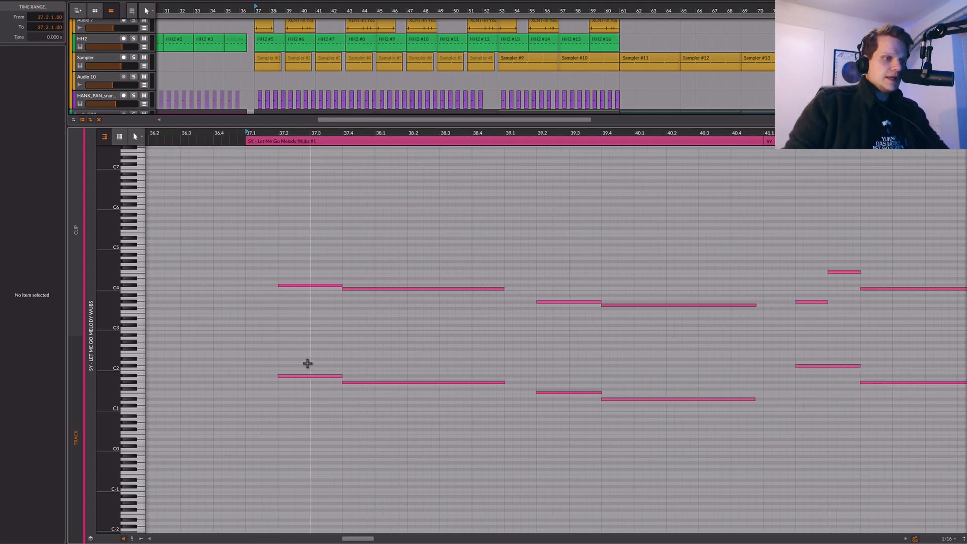
click(296, 381)
click(343, 355)
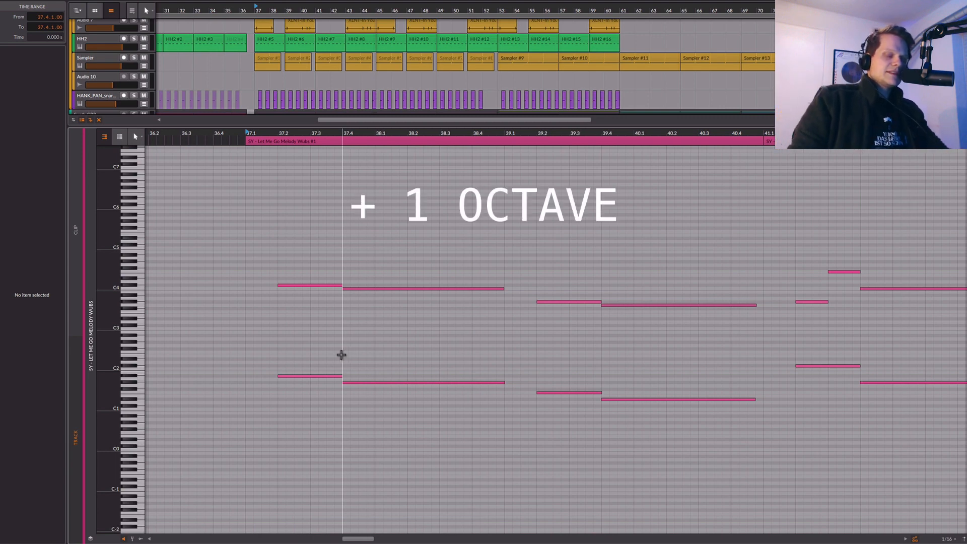
scroll(341, 355, left, 1)
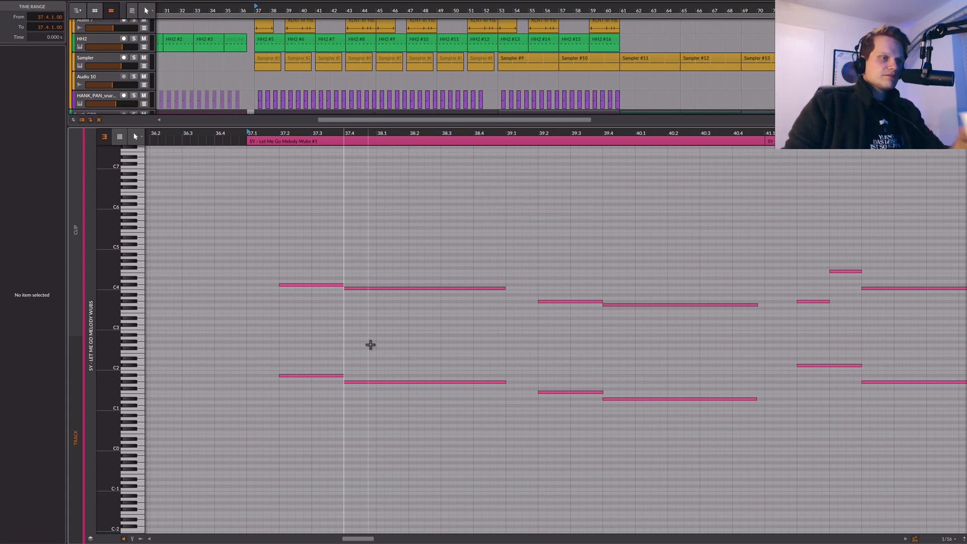
scroll(370, 344, right, 1)
drag(348, 240, 382, 419)
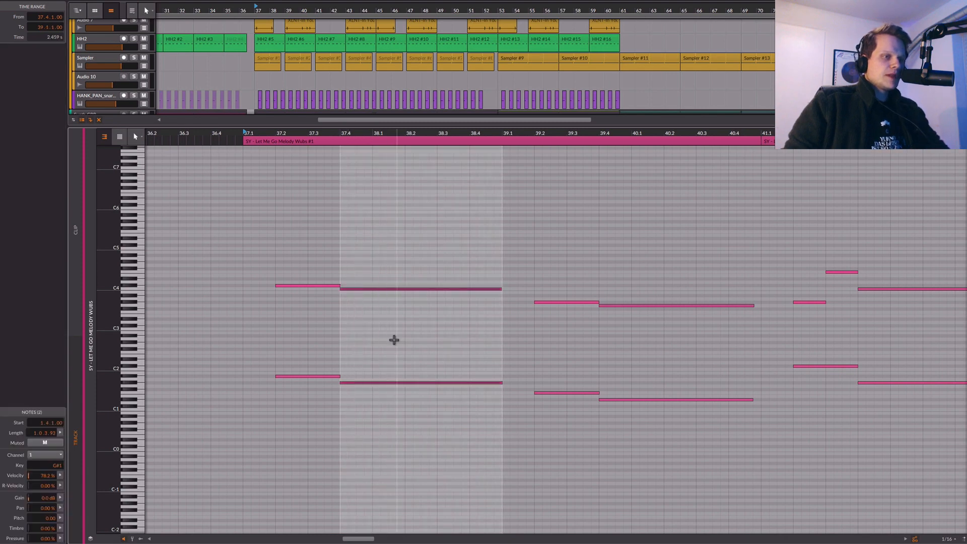
click(393, 339)
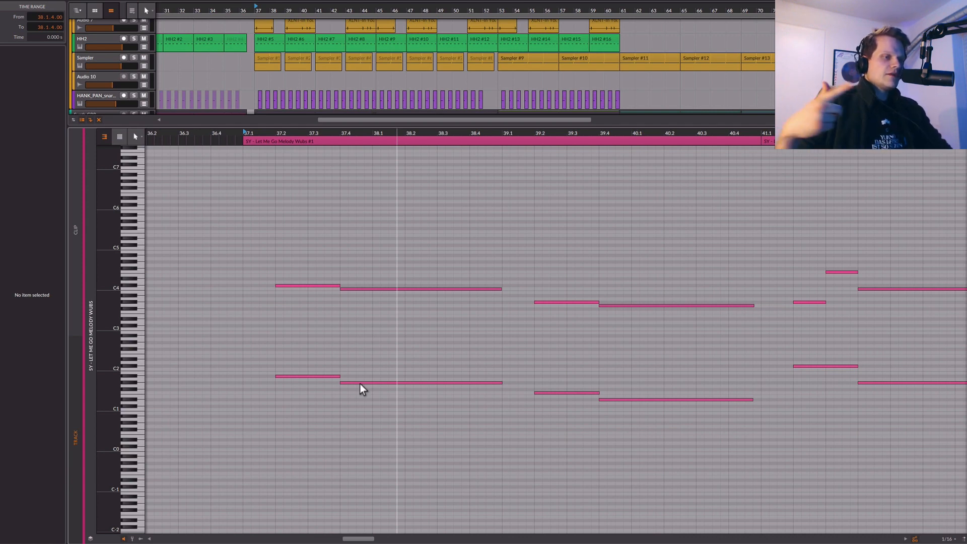
Show the Melody Wubs track's device chain and expand the EQ-2 just before the Peak Limiter.
scroll(331, 101, down, 5)
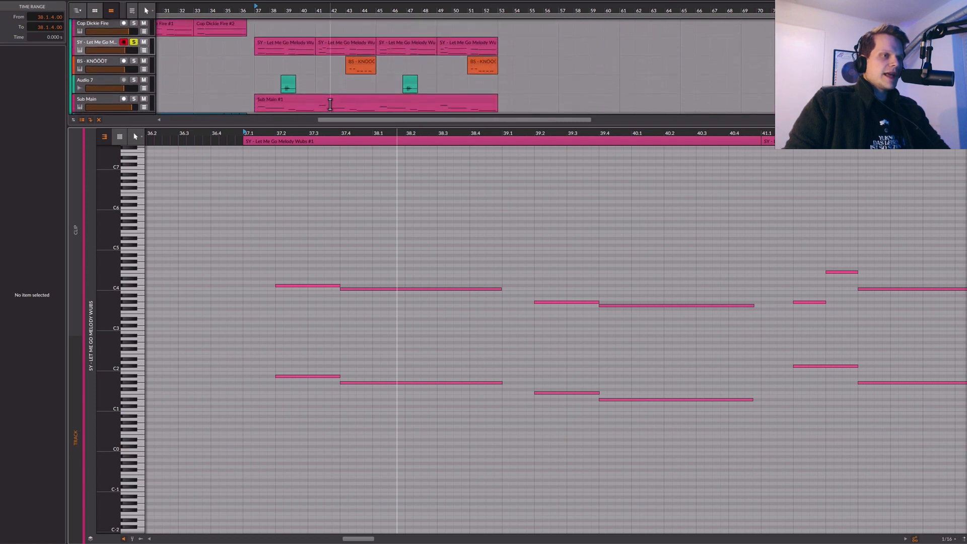
scroll(330, 105, down, 1)
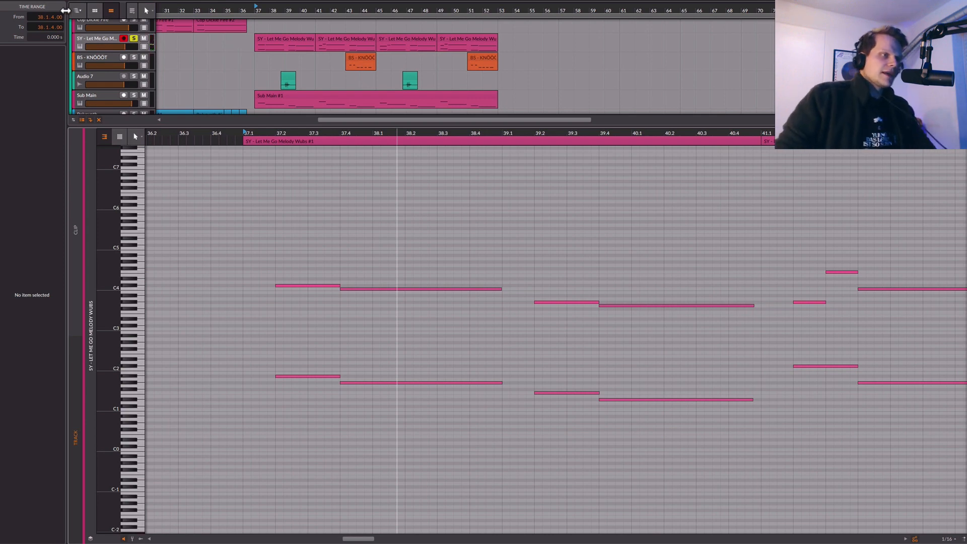
key(d)
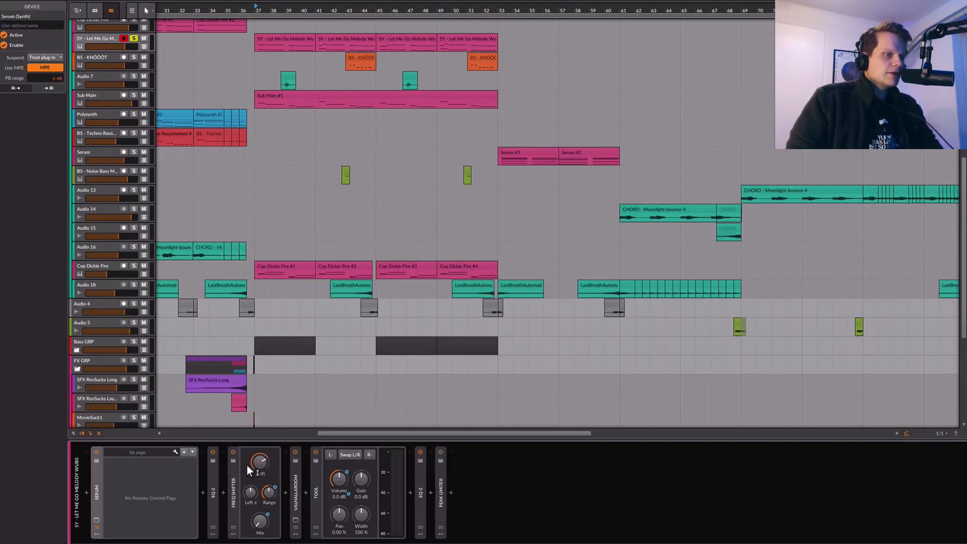
click(233, 490)
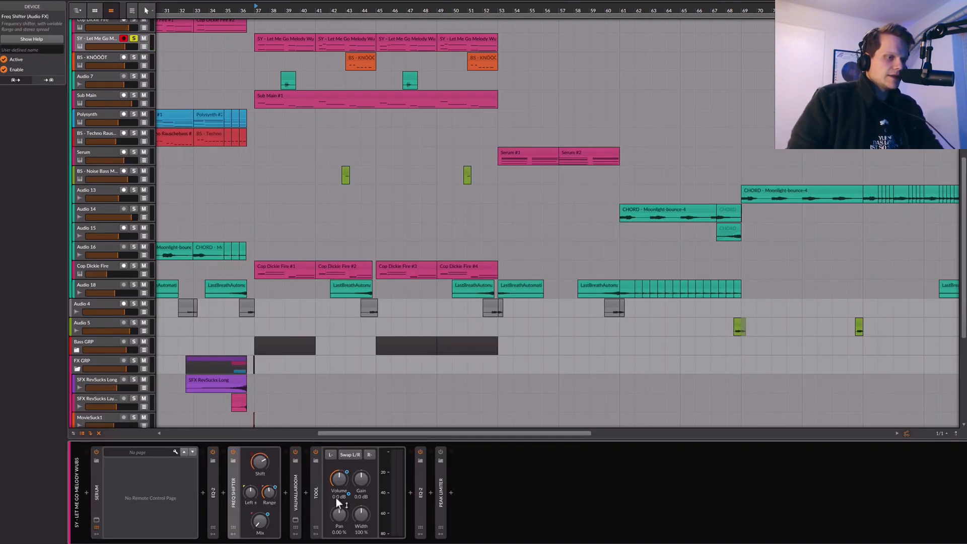
click(423, 488)
click(414, 489)
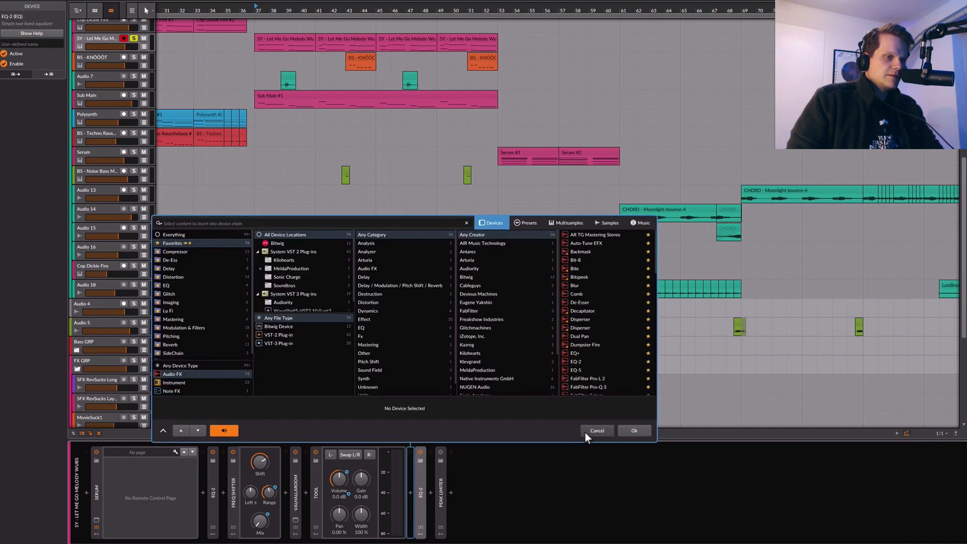
click(586, 431)
double_click(420, 489)
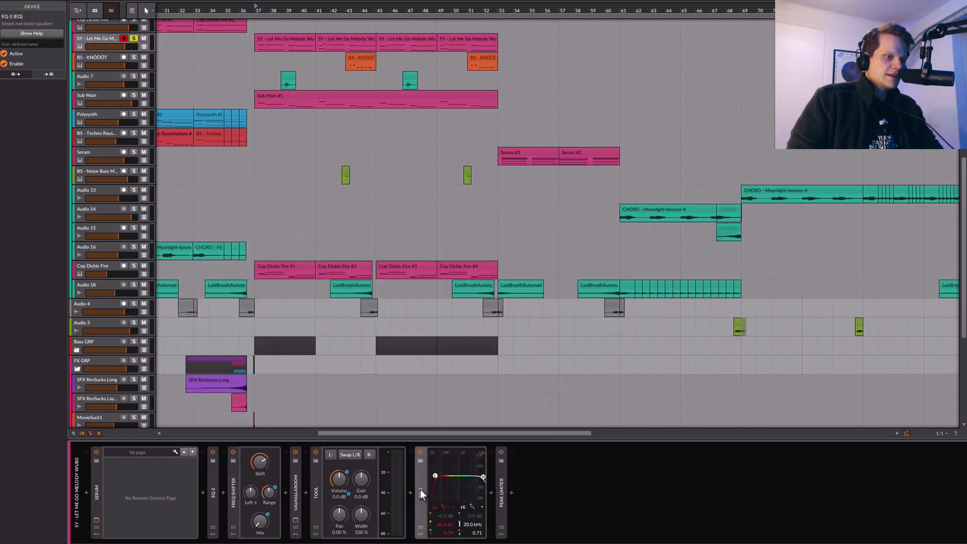
Bypass the effect devices after Serum and play the dry synth from bar 37.
click(419, 452)
click(315, 451)
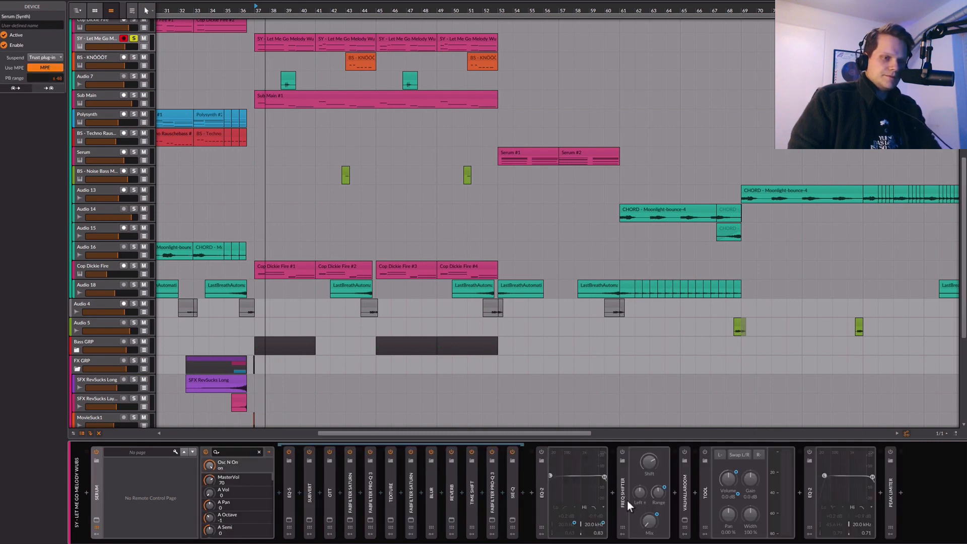
click(511, 493)
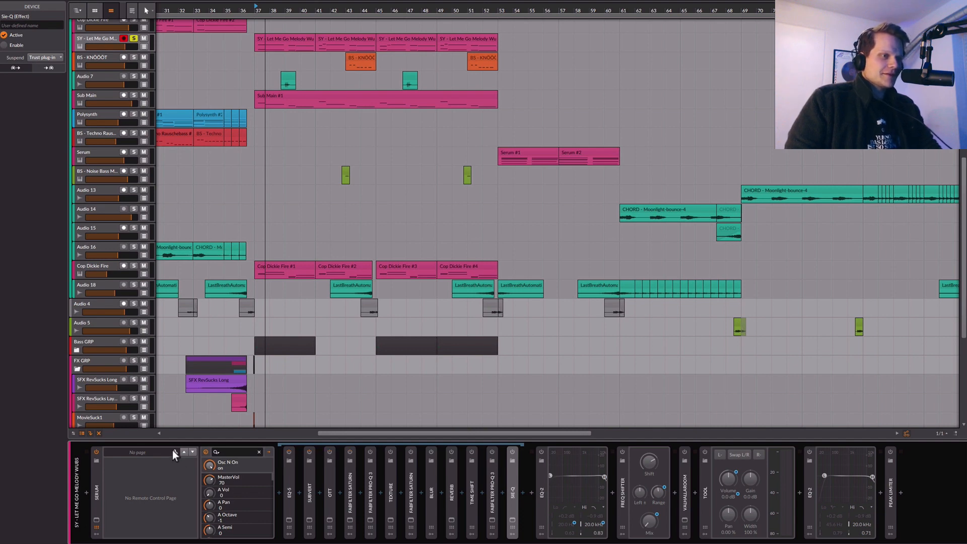
click(253, 7)
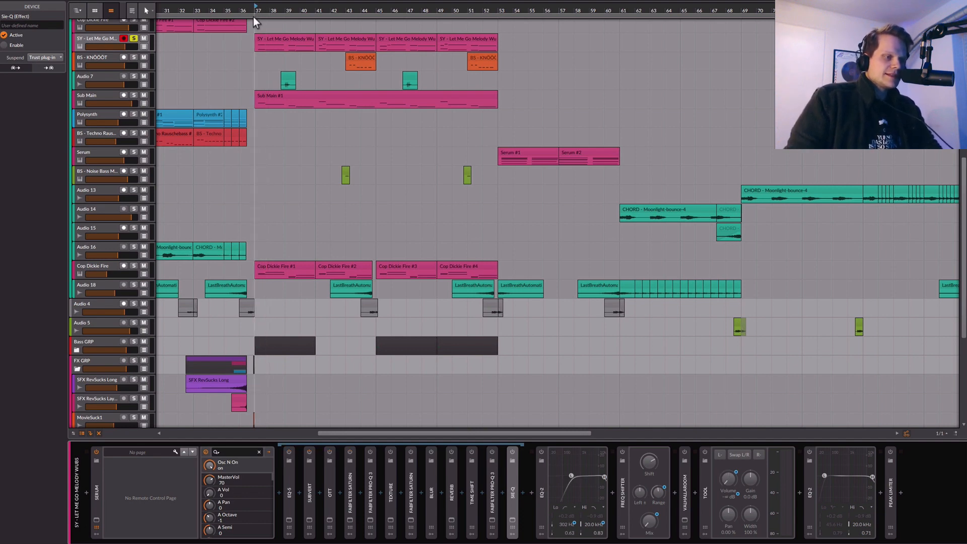
key(space)
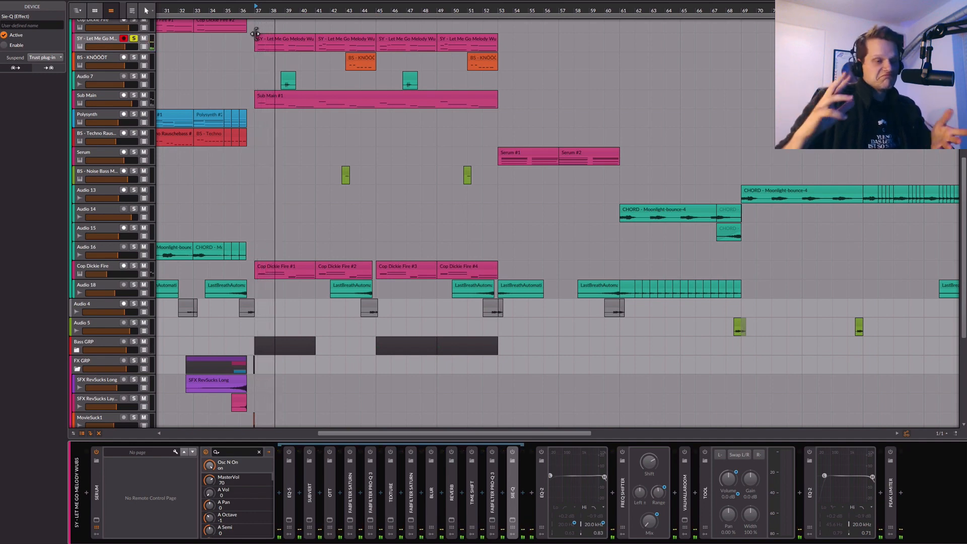
Open the Serum editor and browse the Digital wavetables available for oscillator A.
click(97, 521)
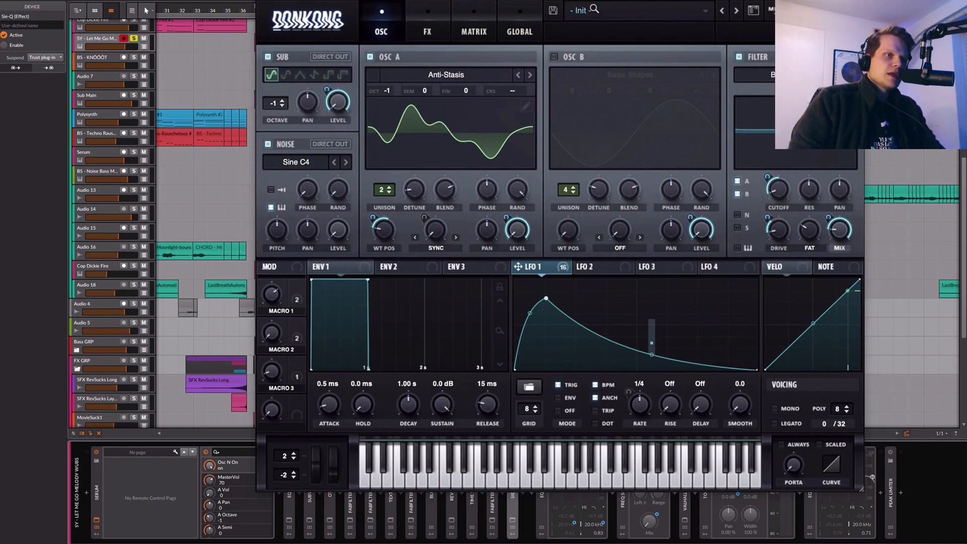
click(454, 80)
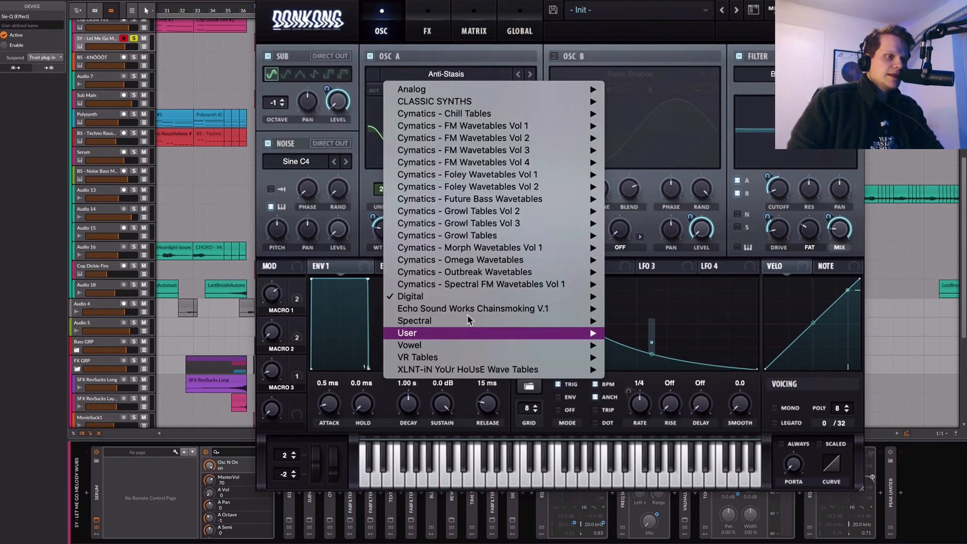
mouse_move(462, 302)
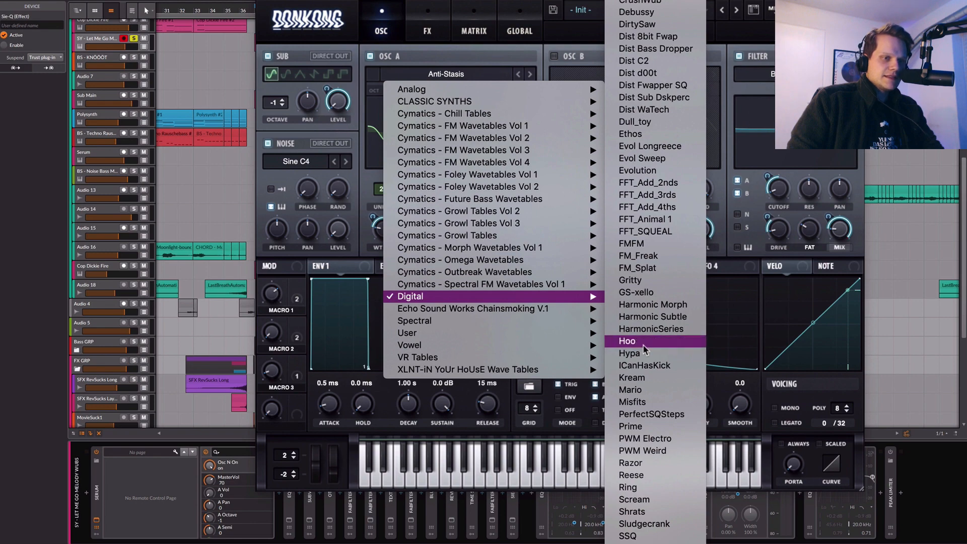
mouse_move(561, 298)
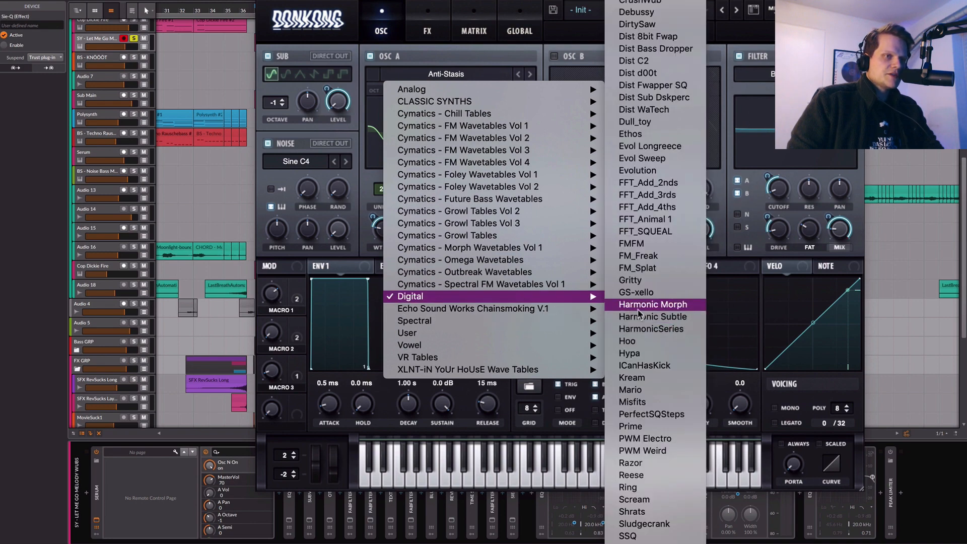
click(475, 12)
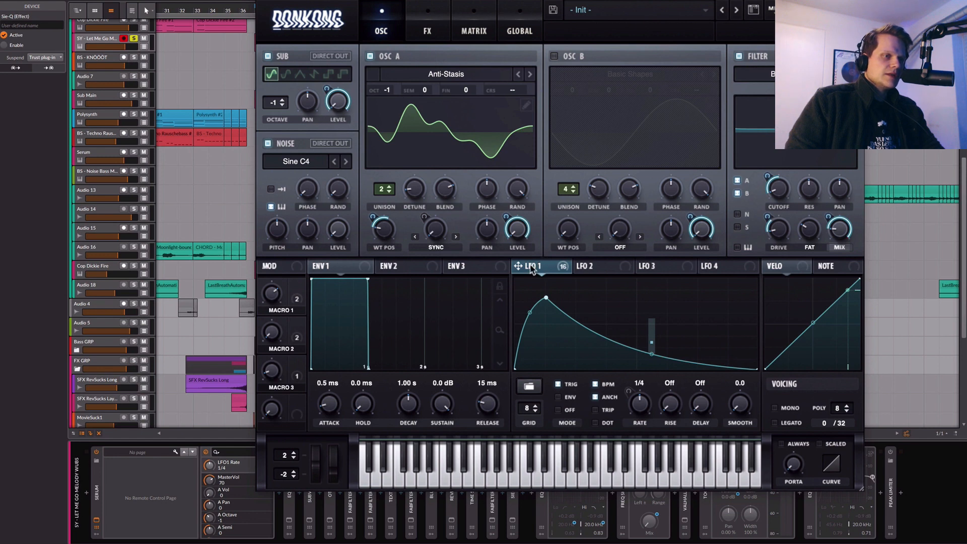
Examine the modulation on oscillator A's level, wavetable position and Sync warp, and on the sub oscillator's level.
click(515, 231)
click(391, 234)
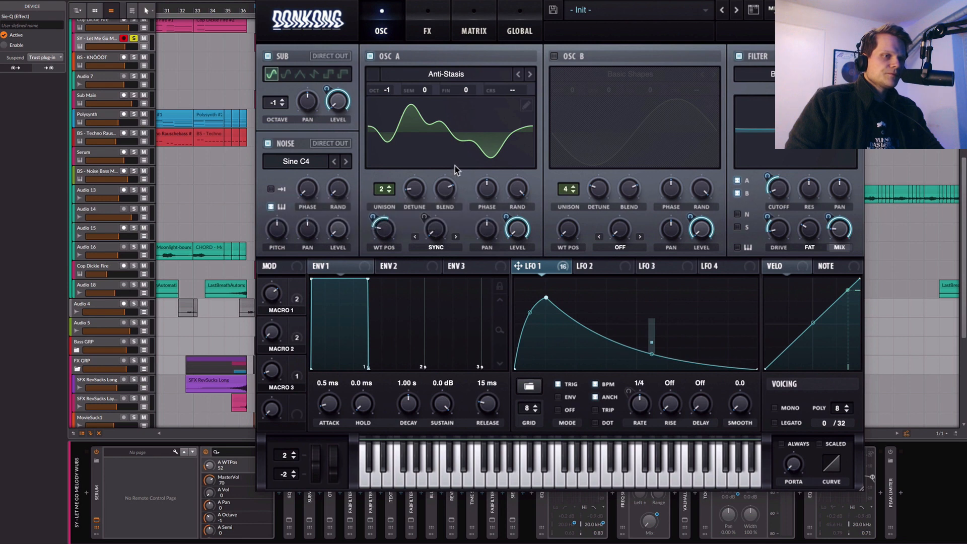
click(437, 238)
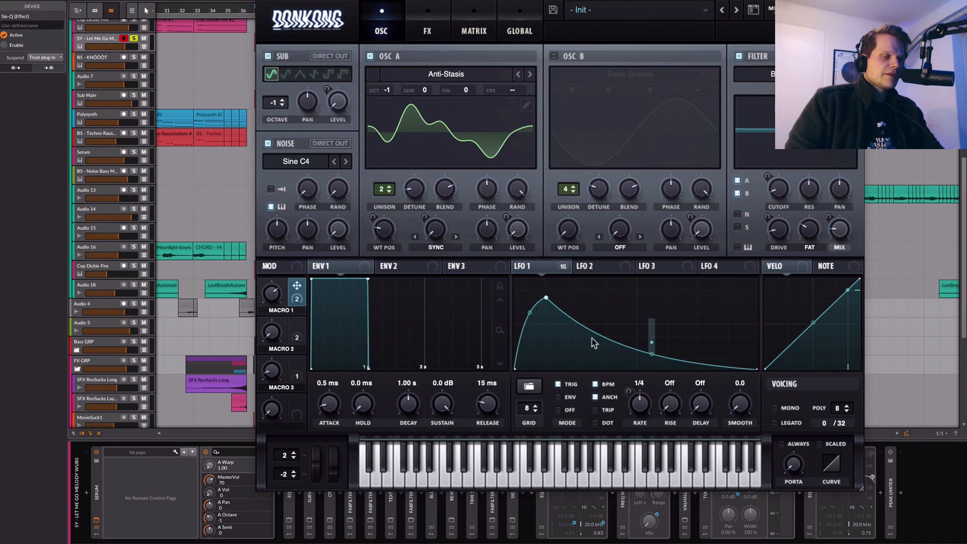
click(348, 104)
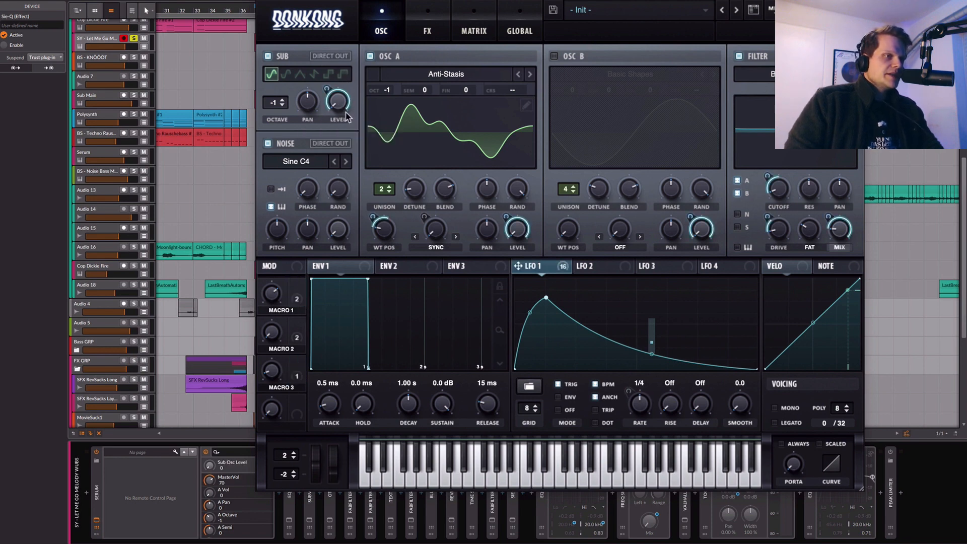
Turn off Serum's noise oscillator while leaving the sub oscillator enabled.
drag(454, 1, 363, 11)
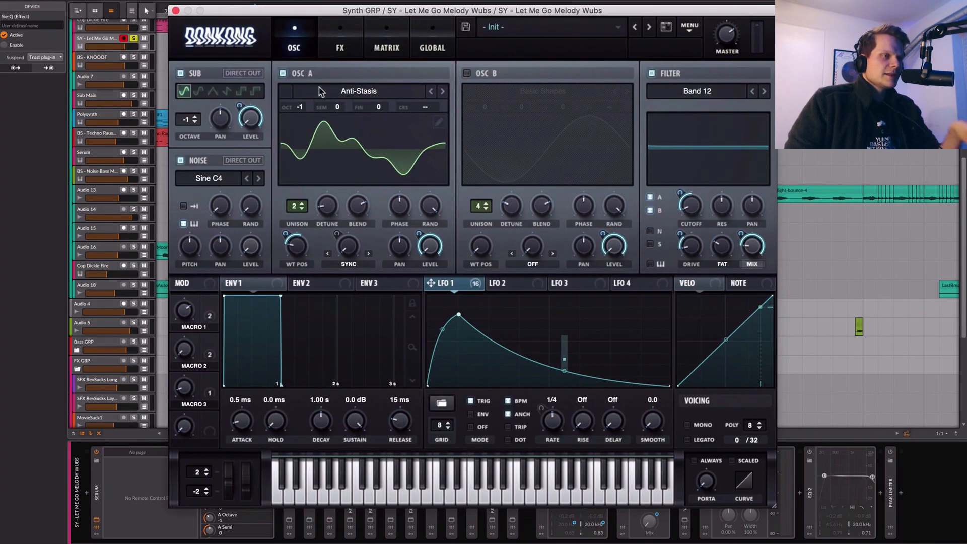
click(180, 73)
click(180, 160)
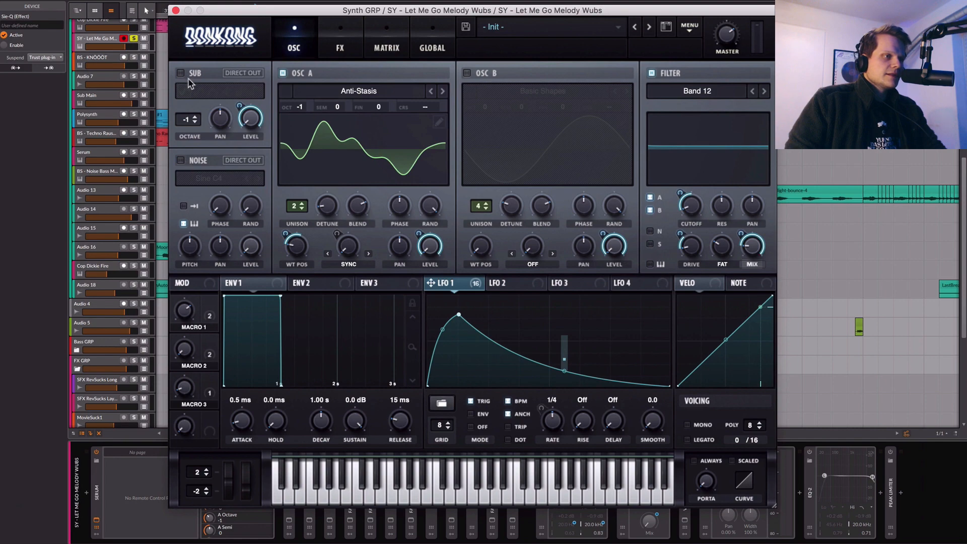
click(180, 74)
Play the patch from bar 37 and compare it with the sub oscillator off and on.
key(space)
drag(369, 10, 546, 92)
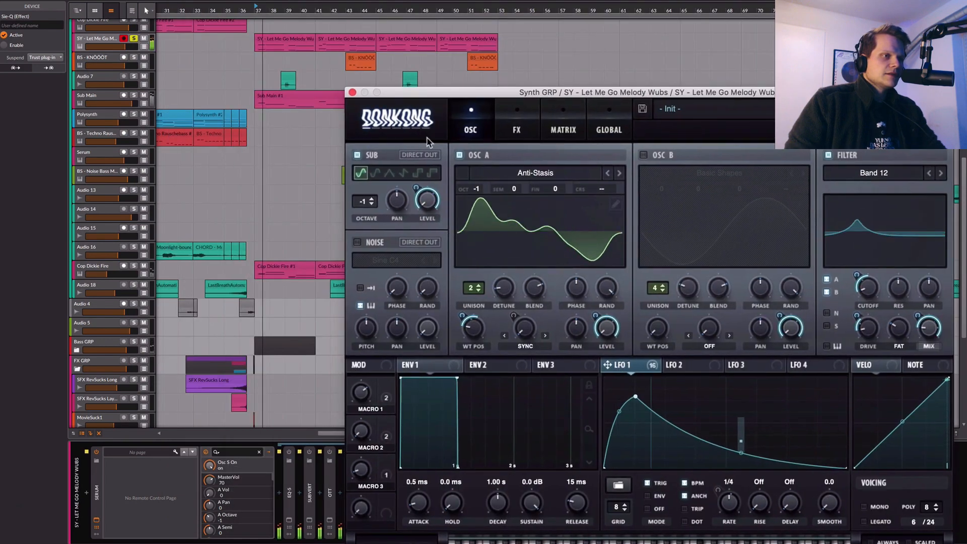
click(367, 156)
click(367, 159)
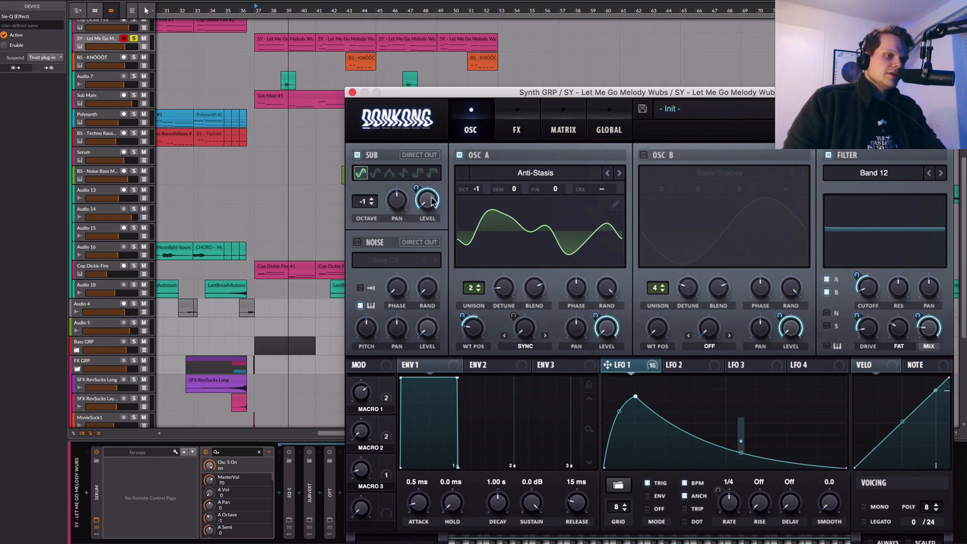
Turn on the noise oscillator with the Sine C4 sample and browse the available noise sample categories, including Donkong Noises.
click(356, 242)
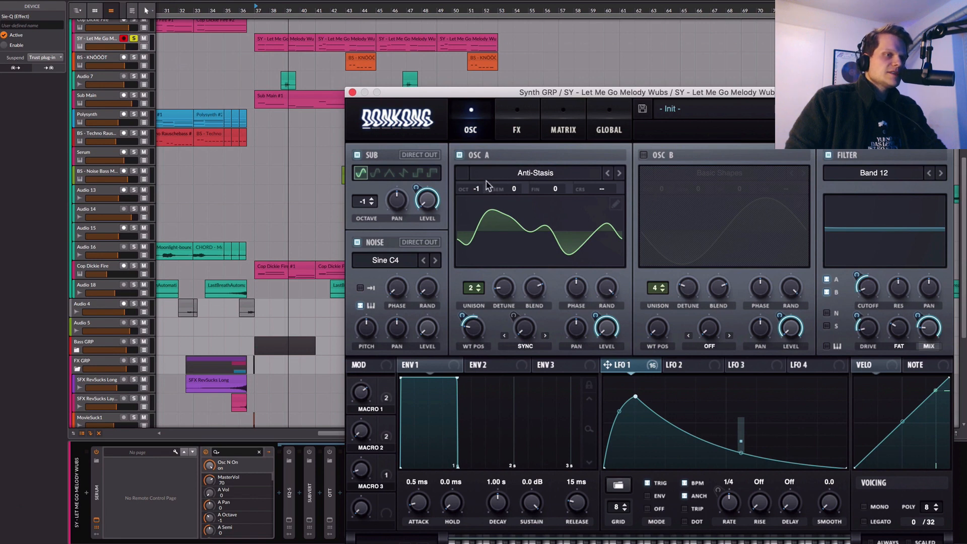
mouse_move(478, 192)
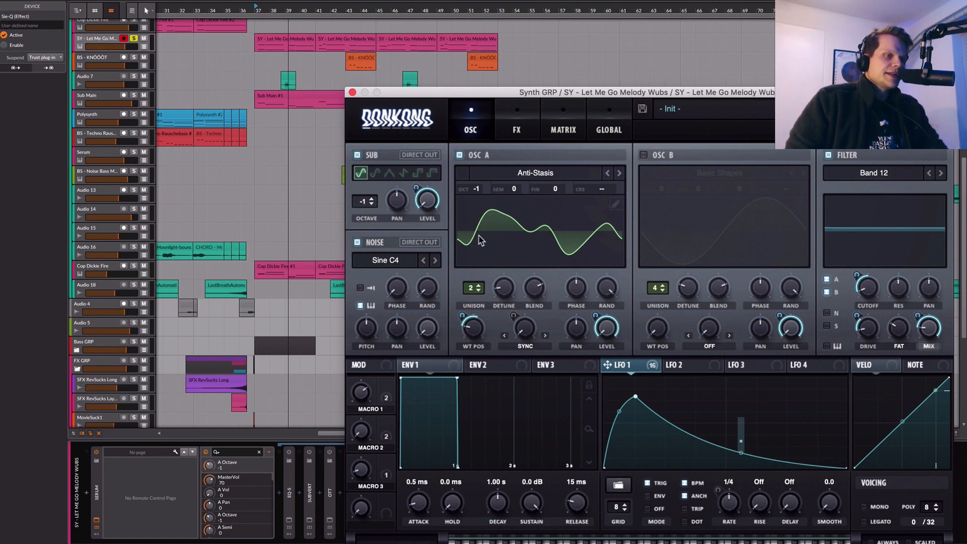
click(377, 262)
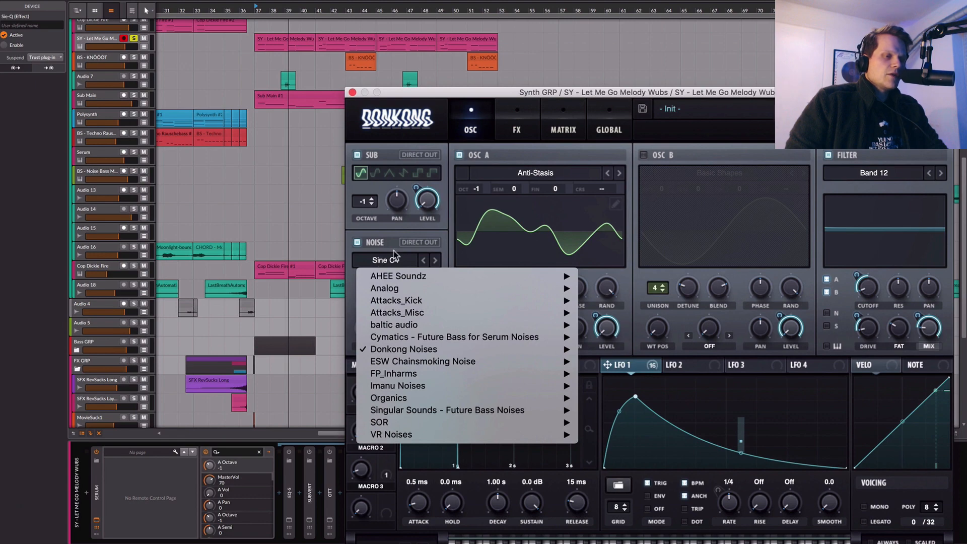
mouse_move(516, 349)
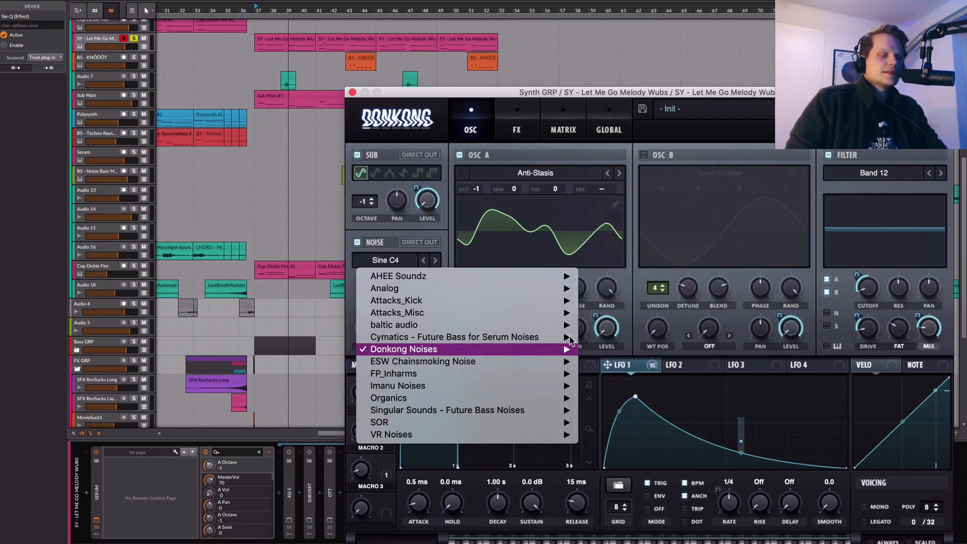
click(441, 232)
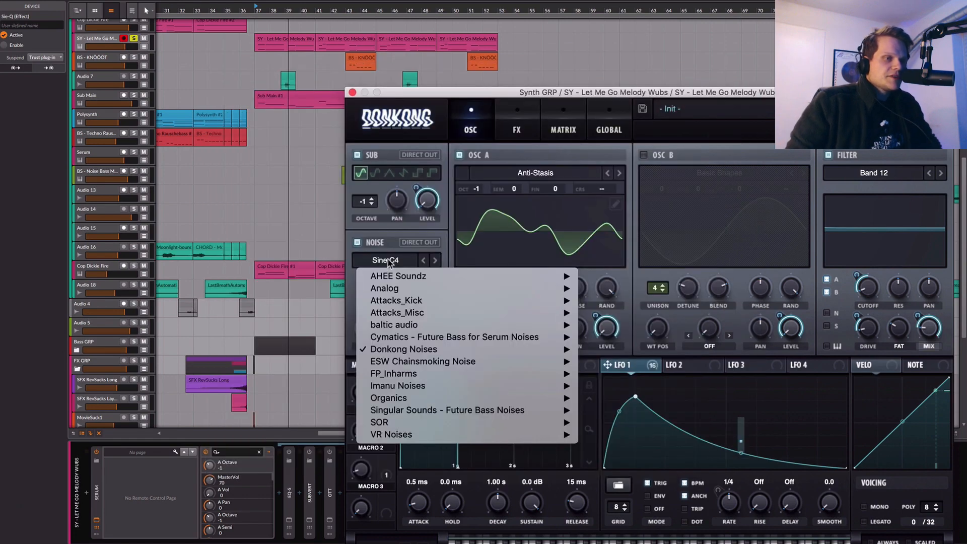
click(380, 265)
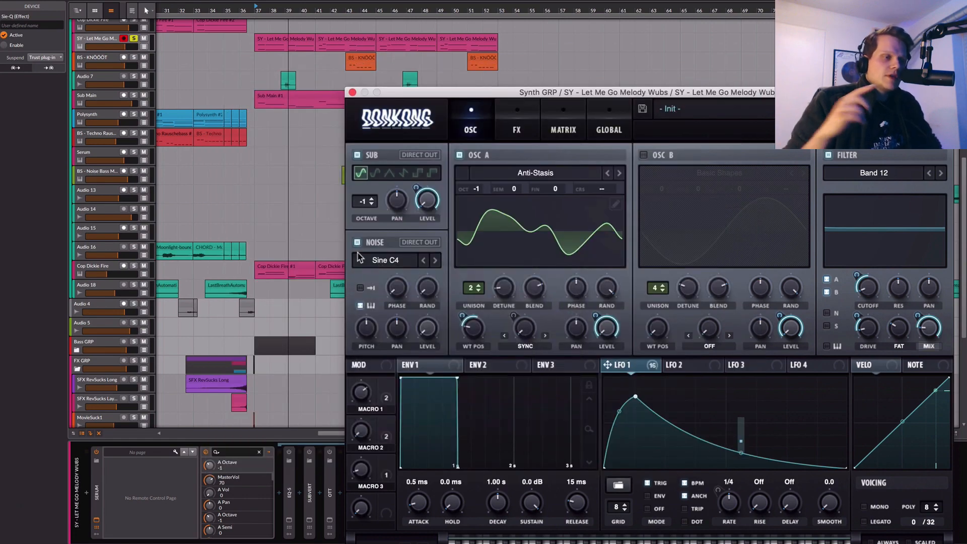
click(388, 265)
click(392, 263)
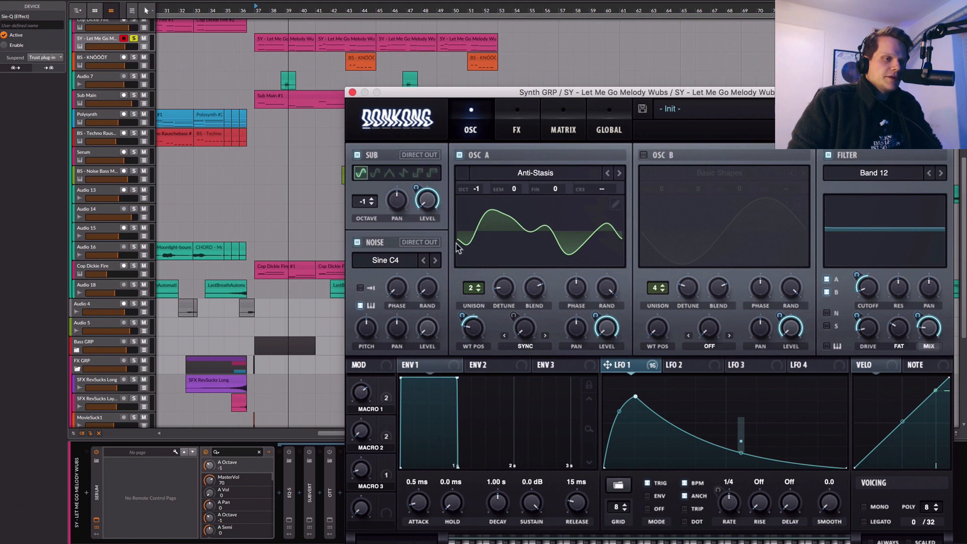
Play the patch and compare it with the noise oscillator off and on, leaving the oscillator enabled.
click(370, 244)
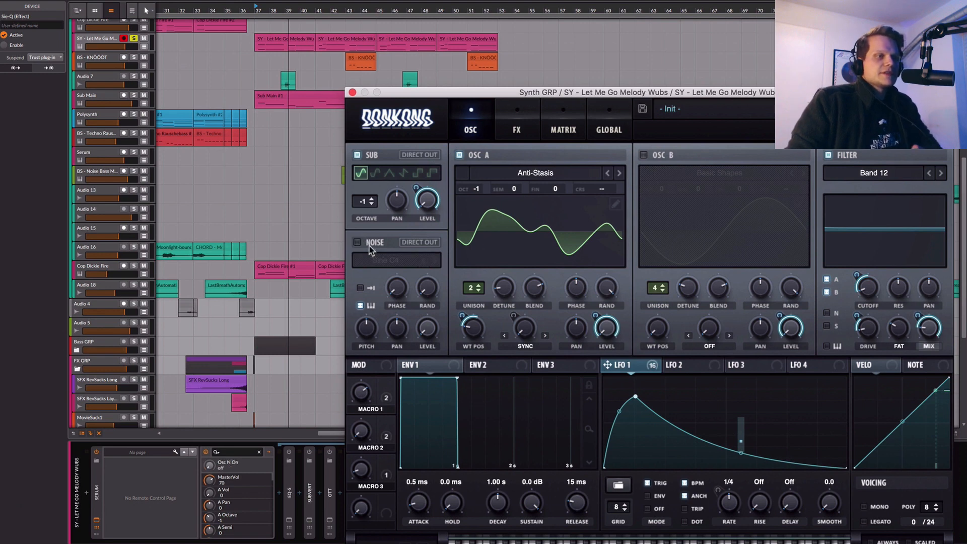
click(370, 244)
click(370, 245)
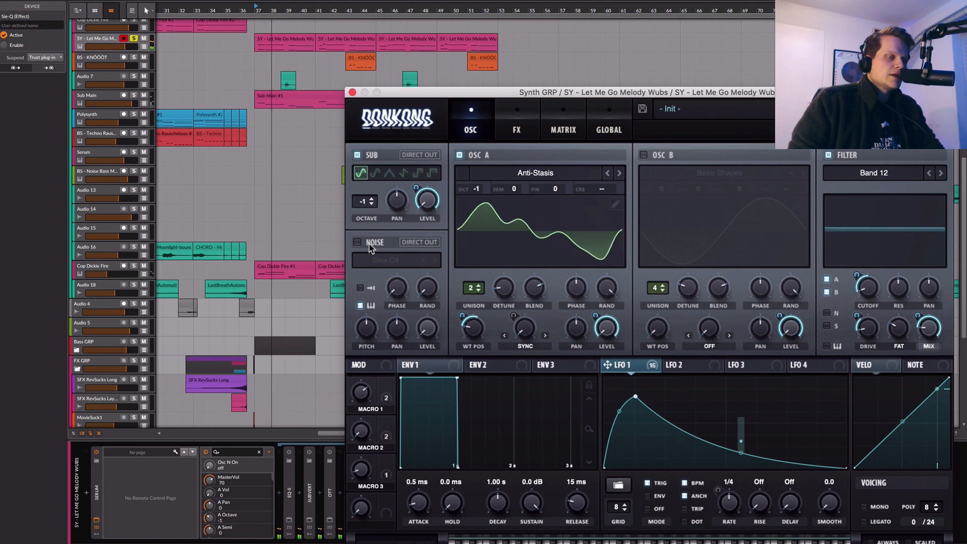
click(370, 245)
key(space)
key(space)
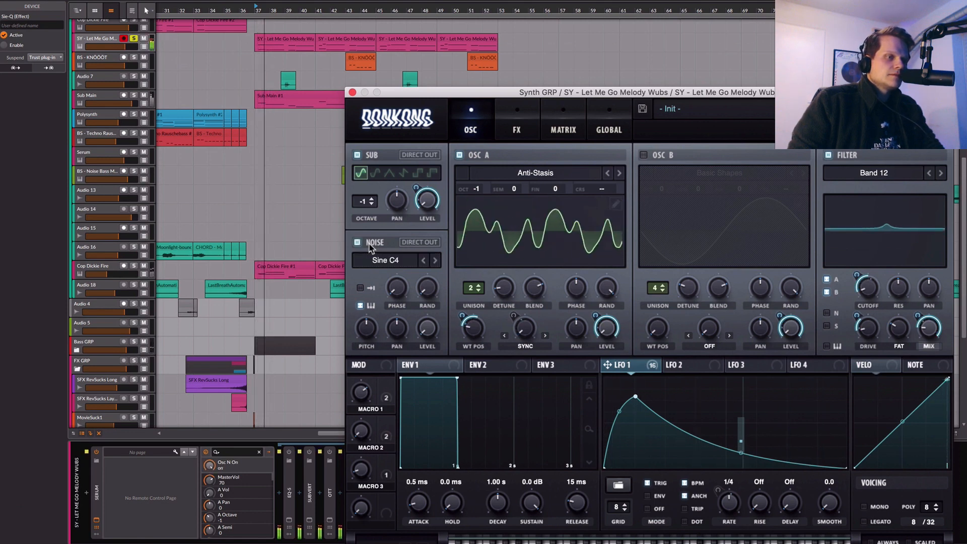
click(370, 245)
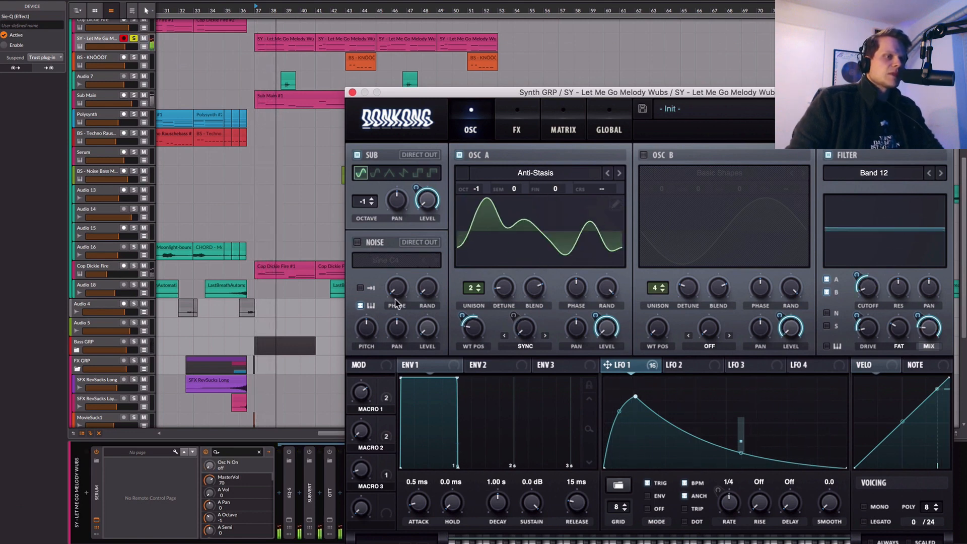
click(370, 243)
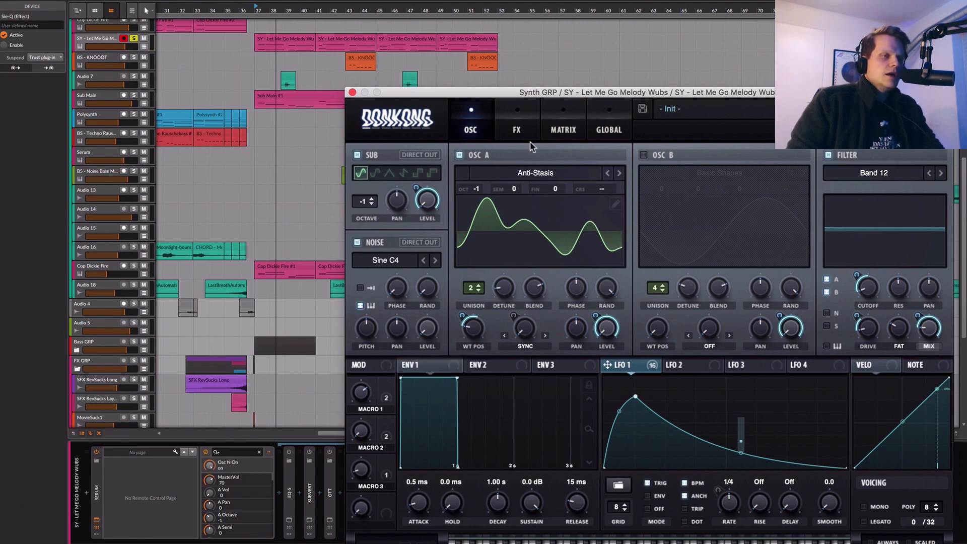
Inspect the modulation matrix routing from Noise OSC to Fil Cutoff with Macro 1, and play the patch.
drag(566, 92, 509, 43)
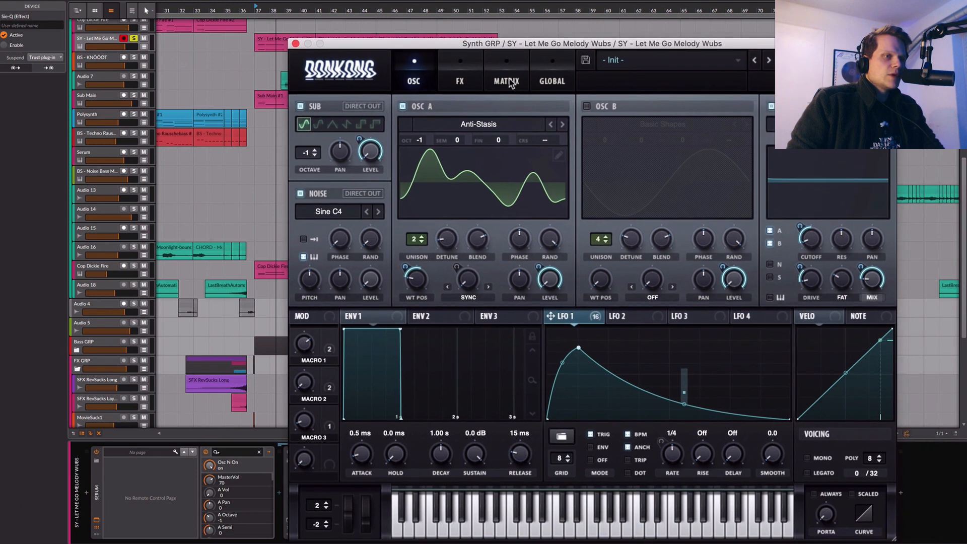
click(507, 81)
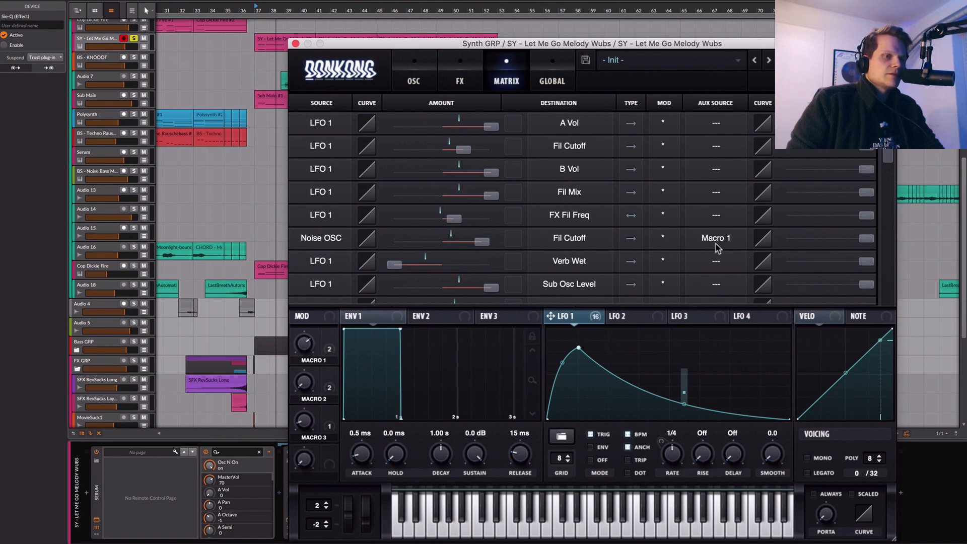
click(414, 81)
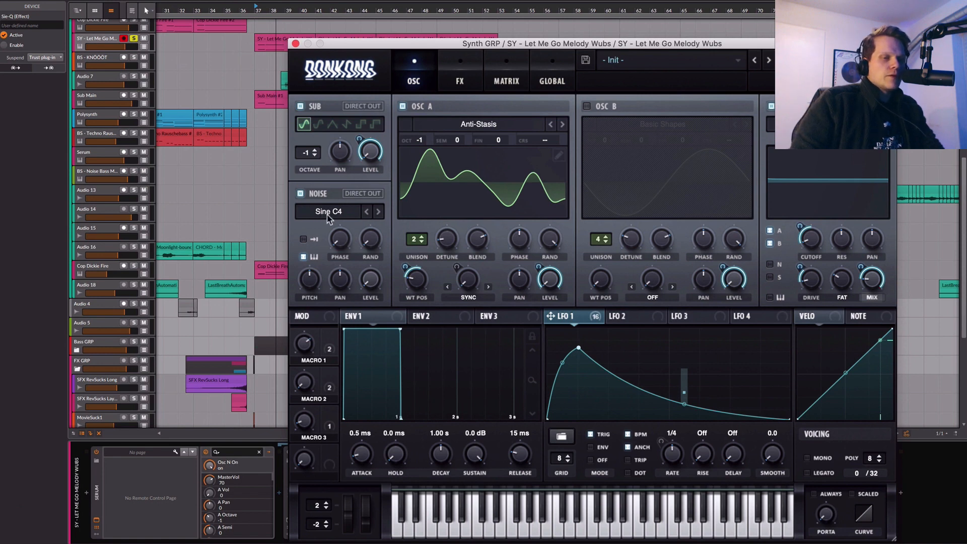
key(space)
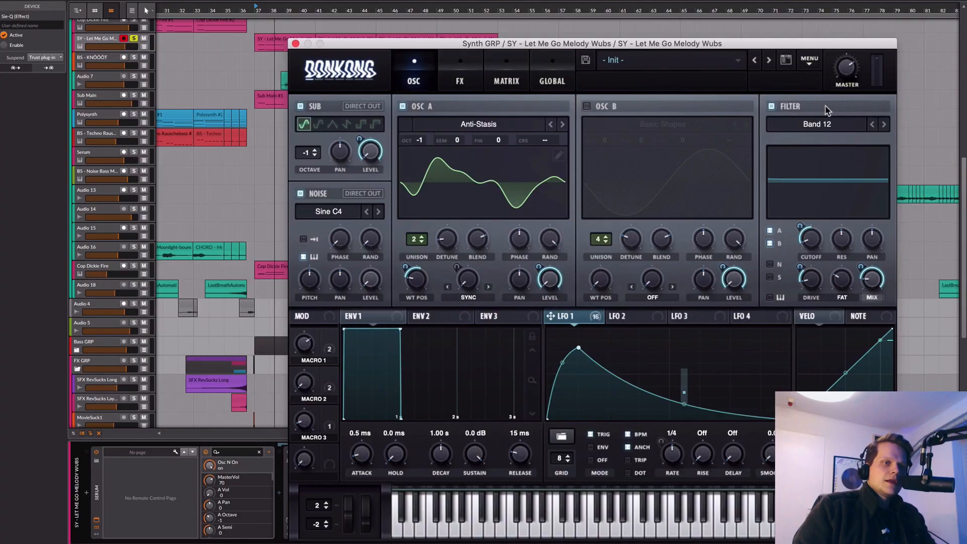
Examine the filter's type list and its cutoff, drive, fat and mix settings without changing the Band 12 type.
click(821, 124)
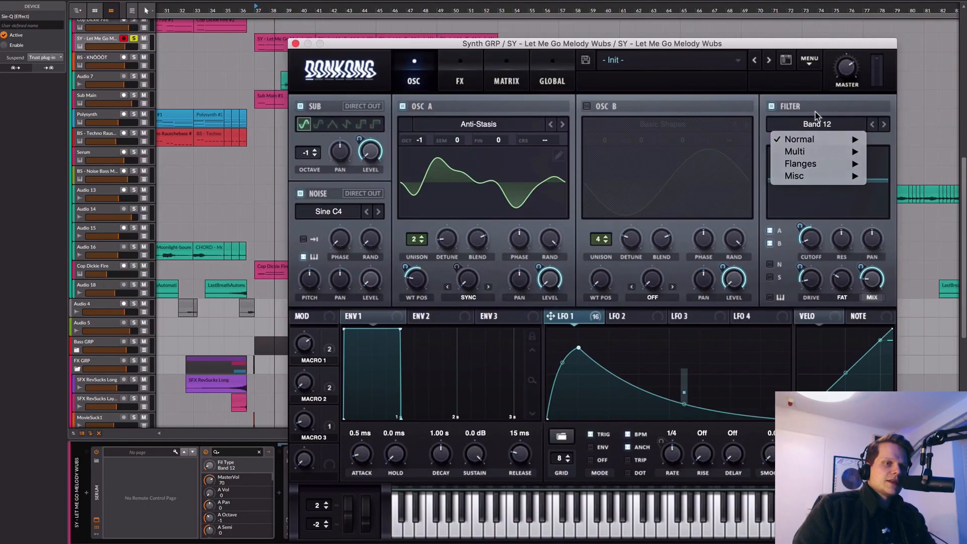
click(812, 267)
click(810, 244)
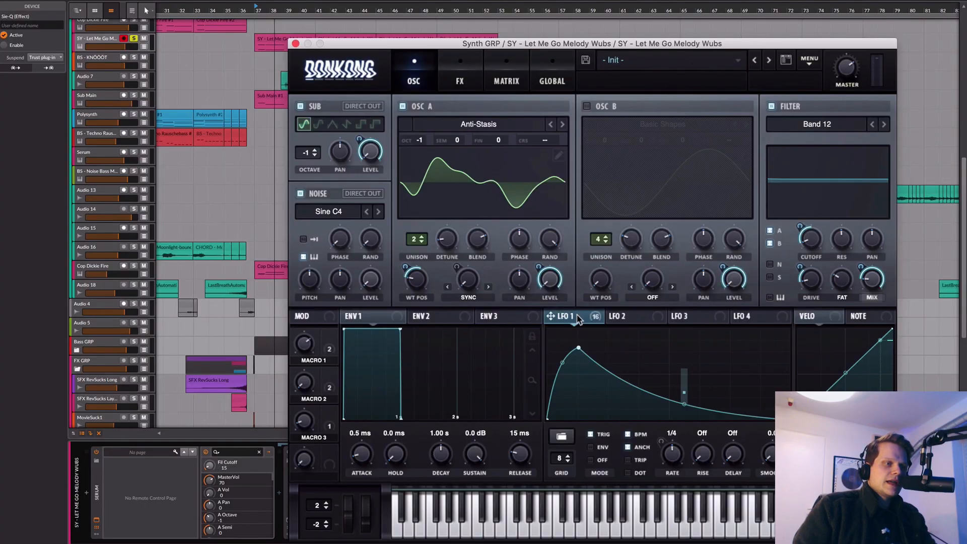
drag(802, 225, 802, 225)
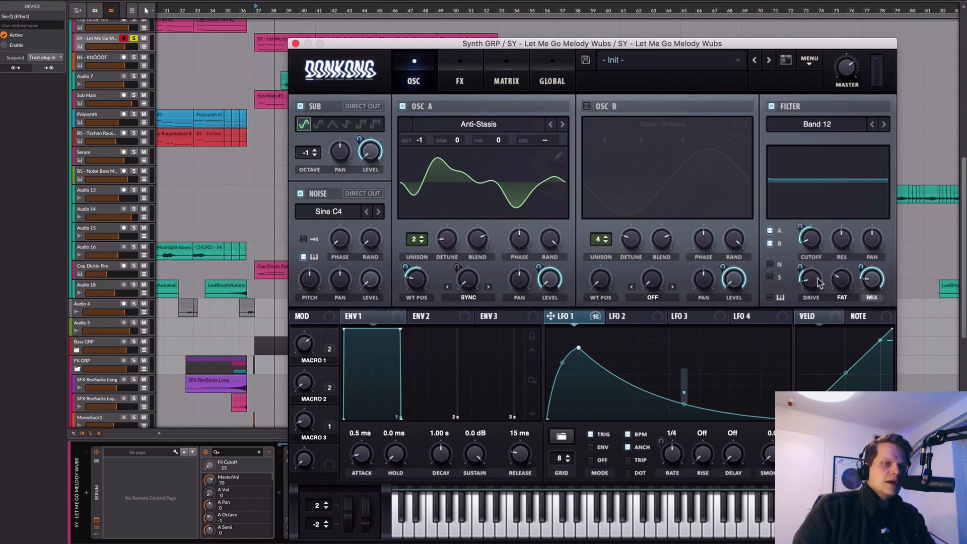
click(849, 285)
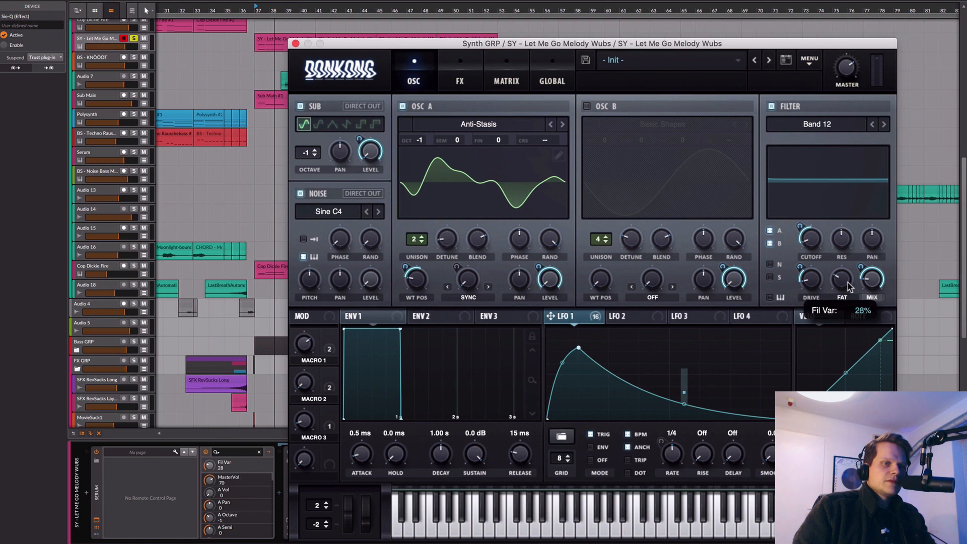
click(873, 280)
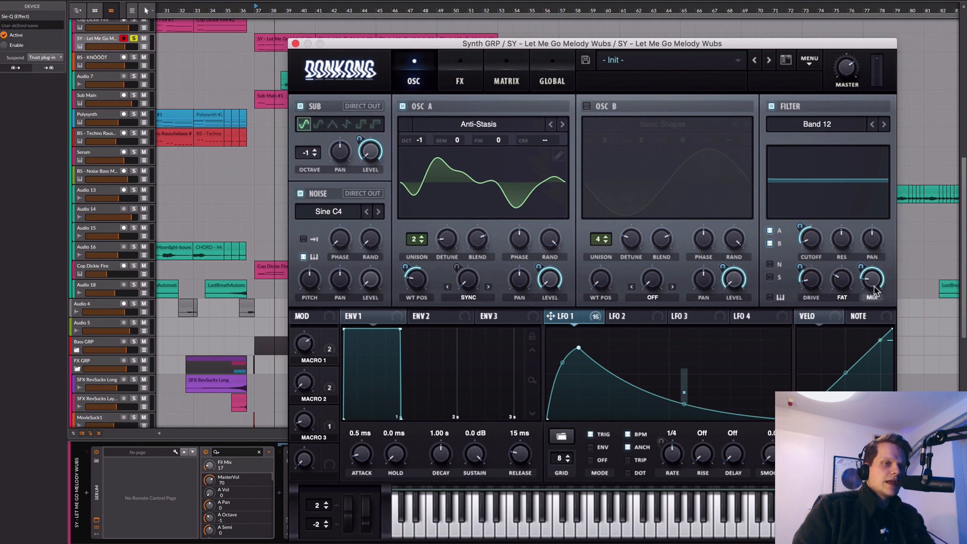
Open the effects rack and check the mix amounts of the Hyper and Dimension effects.
click(459, 80)
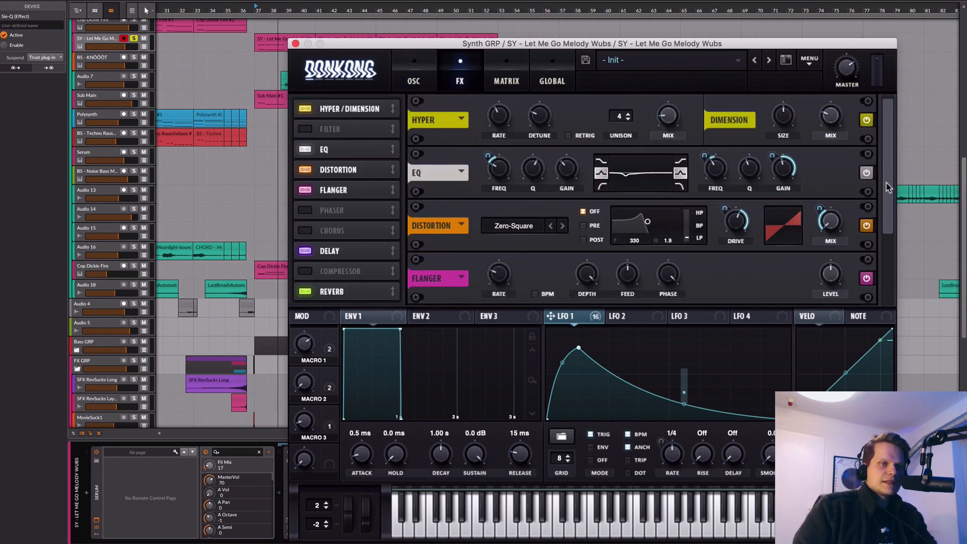
click(672, 121)
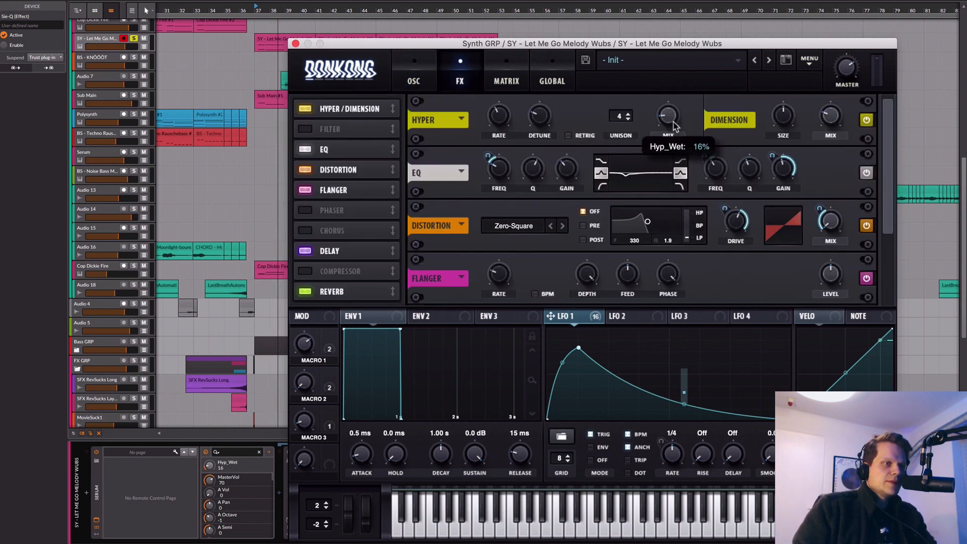
click(830, 116)
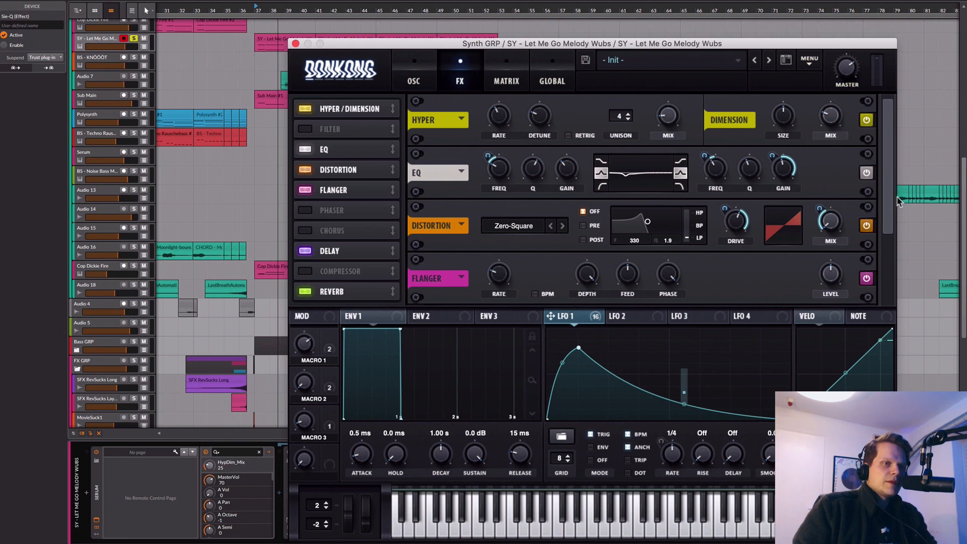
Examine the EQ effect's high band, including its peak shape and the modulation on its frequency and gain.
scroll(806, 196, down, 3)
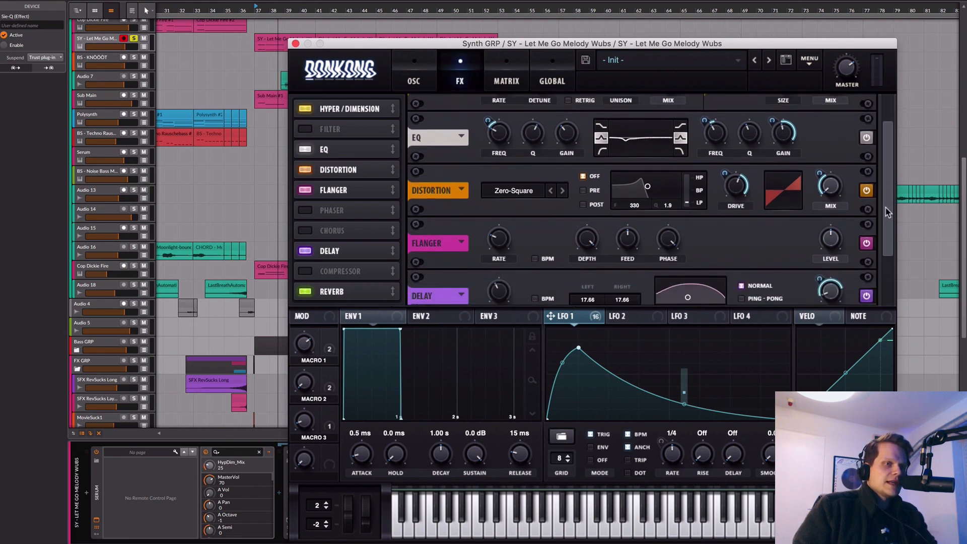
key(space)
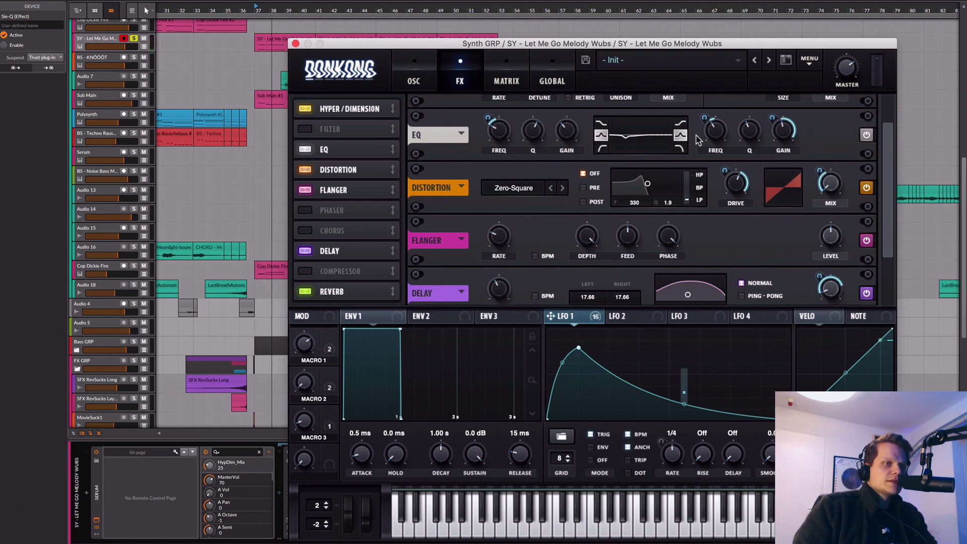
click(680, 137)
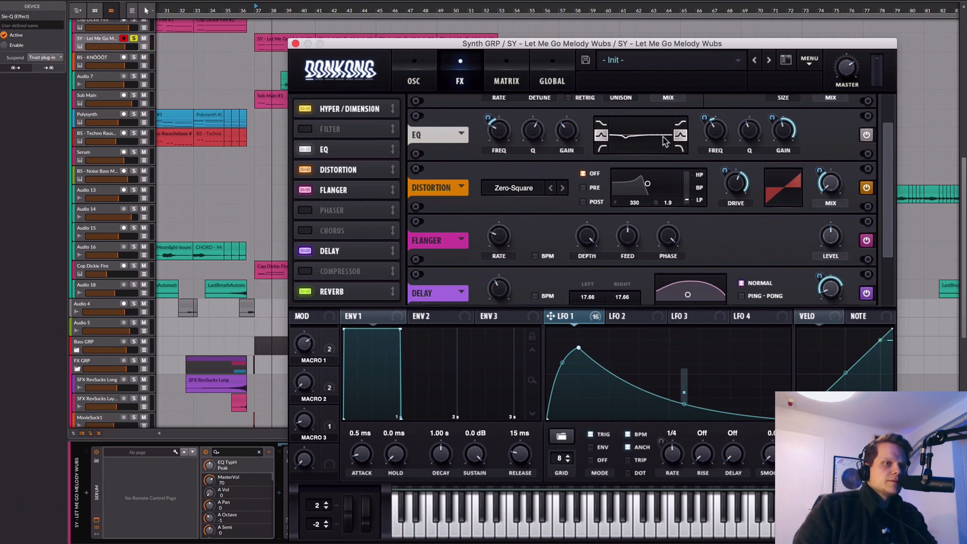
click(784, 140)
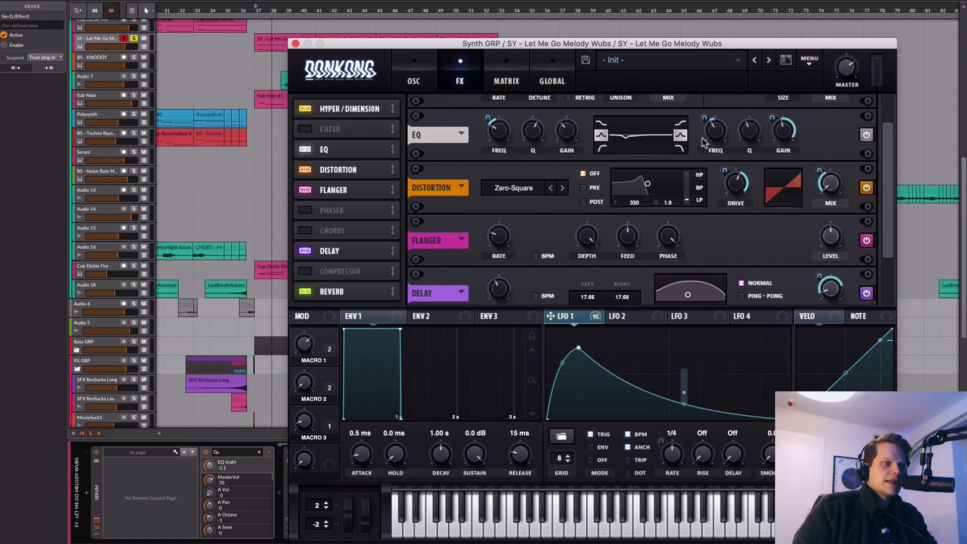
mouse_move(715, 141)
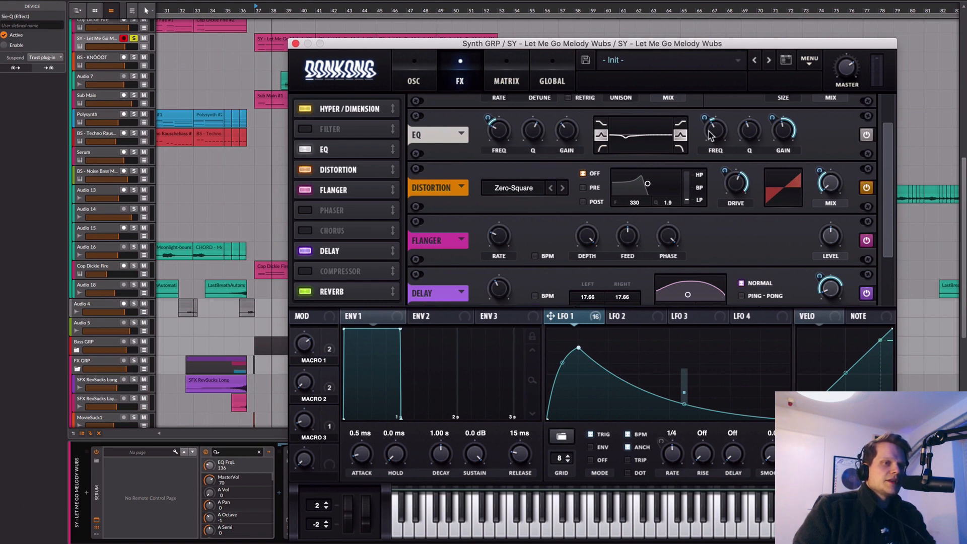
Examine the Zero-Square distortion, the flanger's level and the delay's modulated mix in the effects rack.
scroll(762, 215, down, 2)
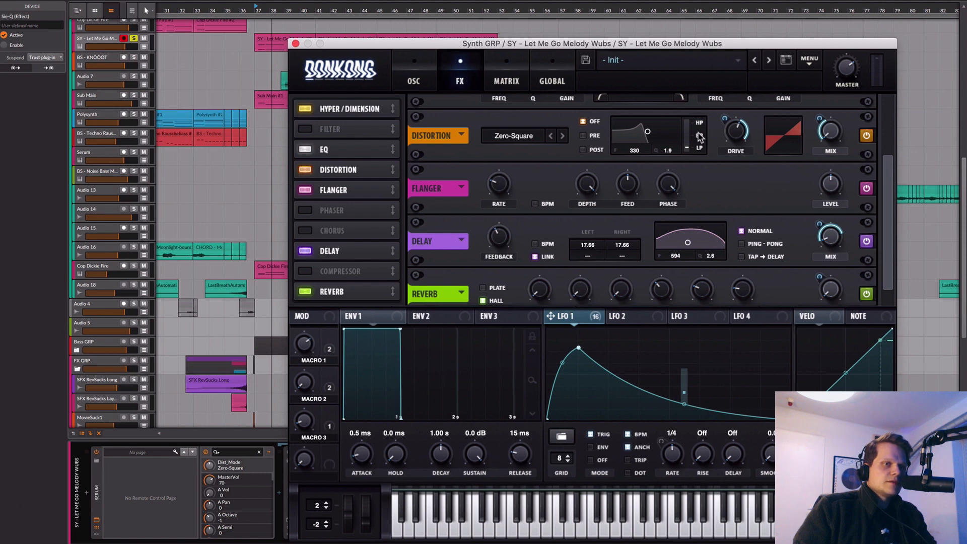
scroll(889, 241, down, 1)
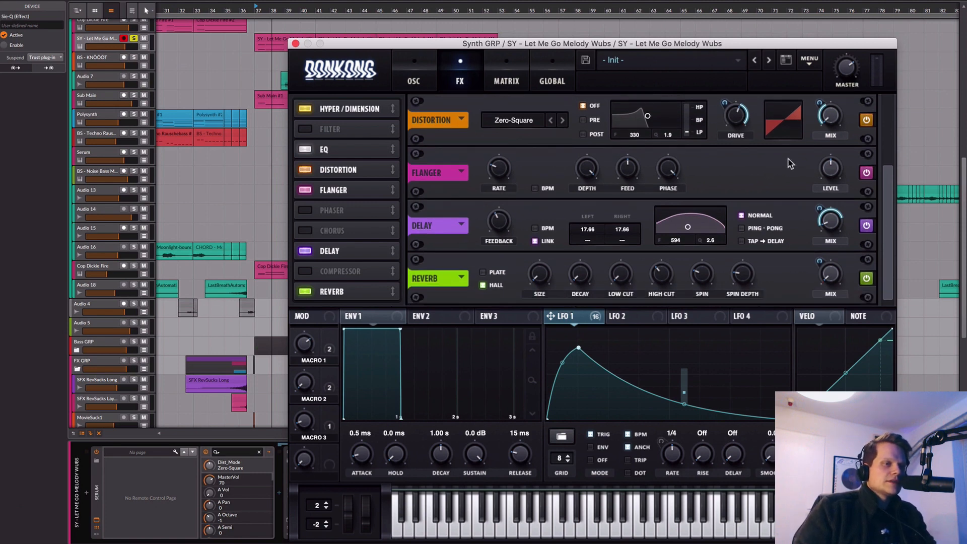
click(830, 176)
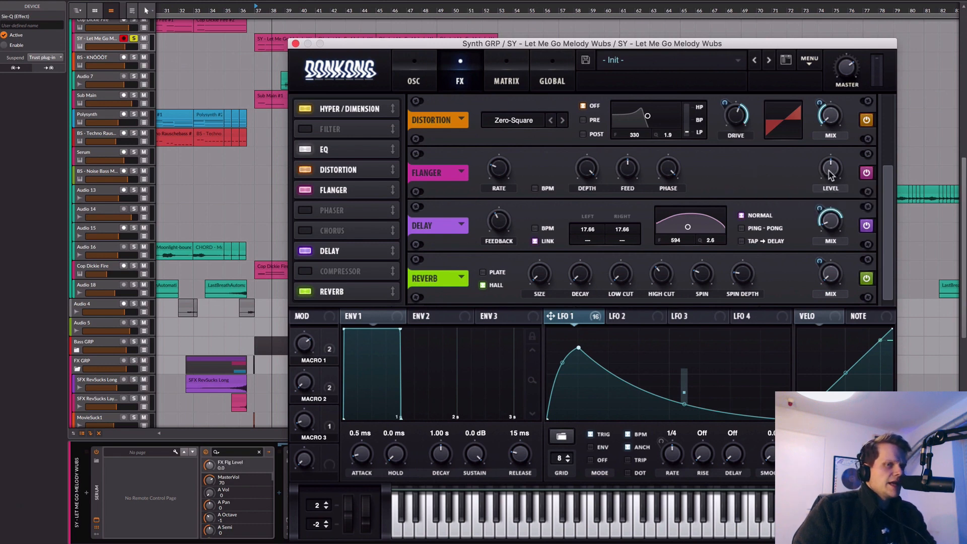
click(832, 228)
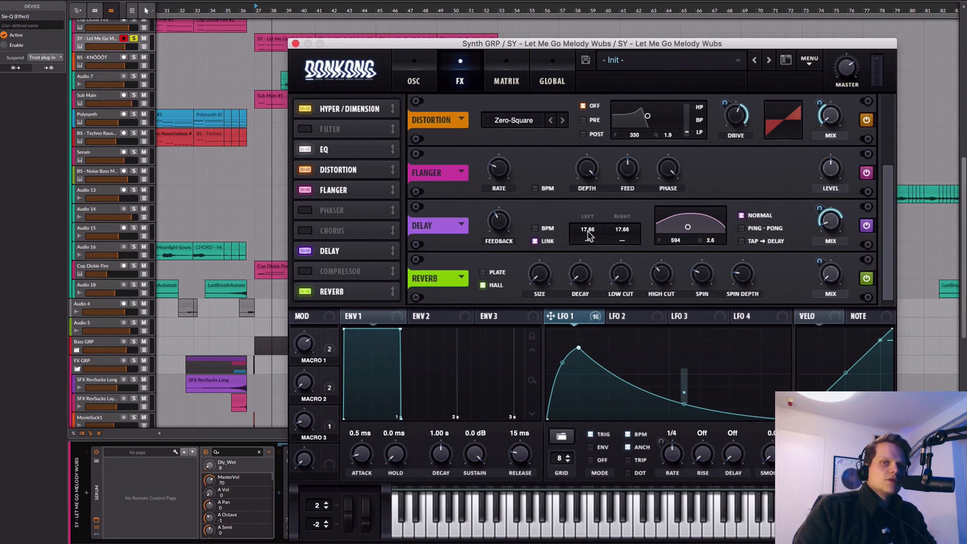
Set the linked left and right delay times to 17.28 and switch the delay off and back on.
drag(582, 229, 556, 238)
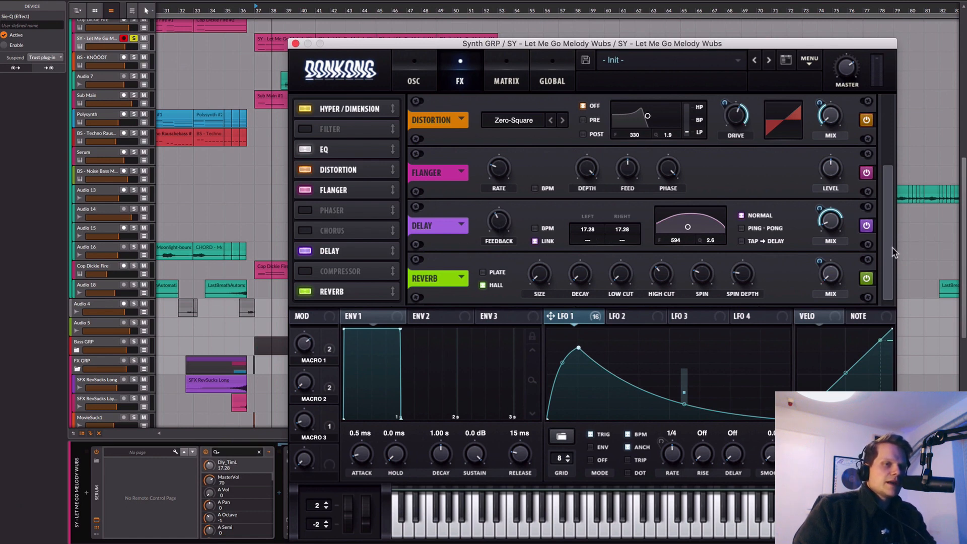
click(865, 226)
click(865, 228)
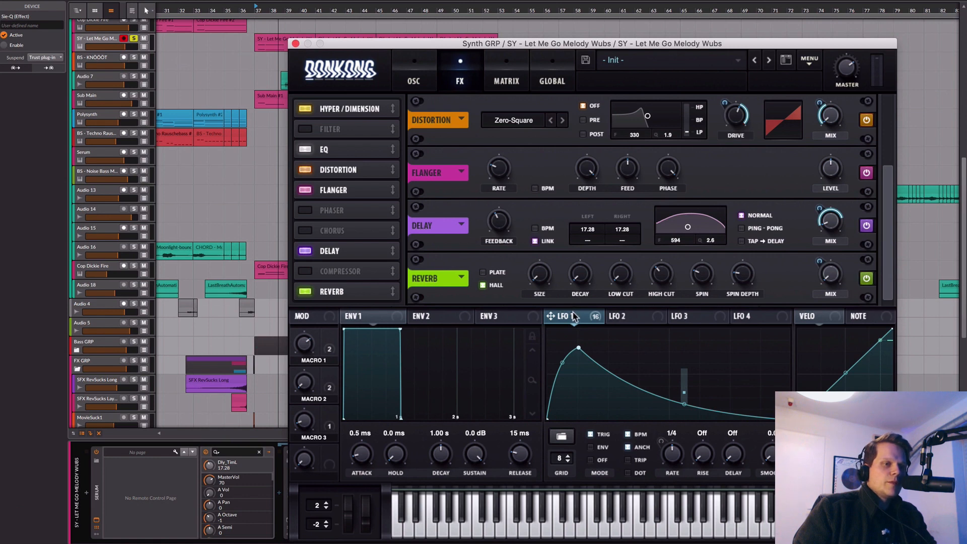
Review the macro assignments against the oscillator page and LFO 1 rate in the synth patch, and close the Serum window.
drag(332, 351, 331, 346)
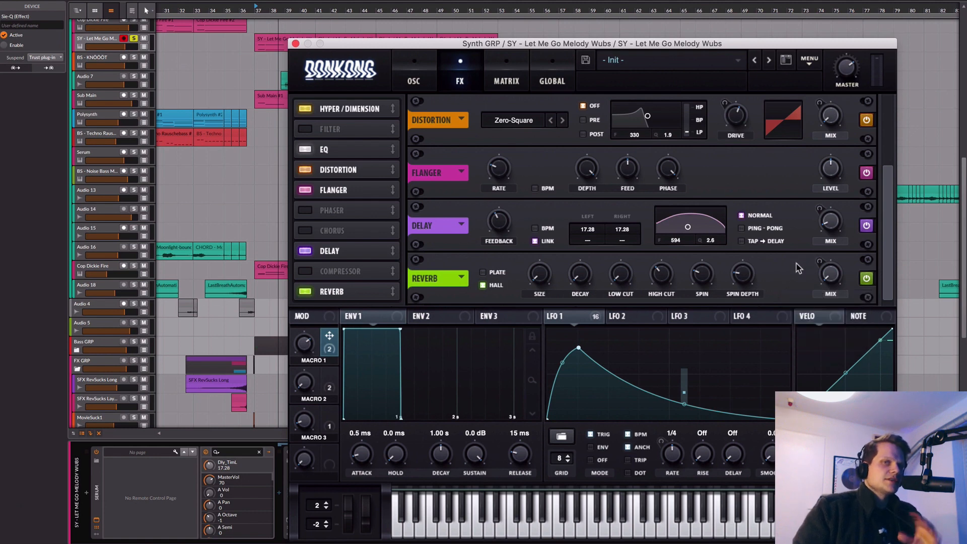
click(413, 82)
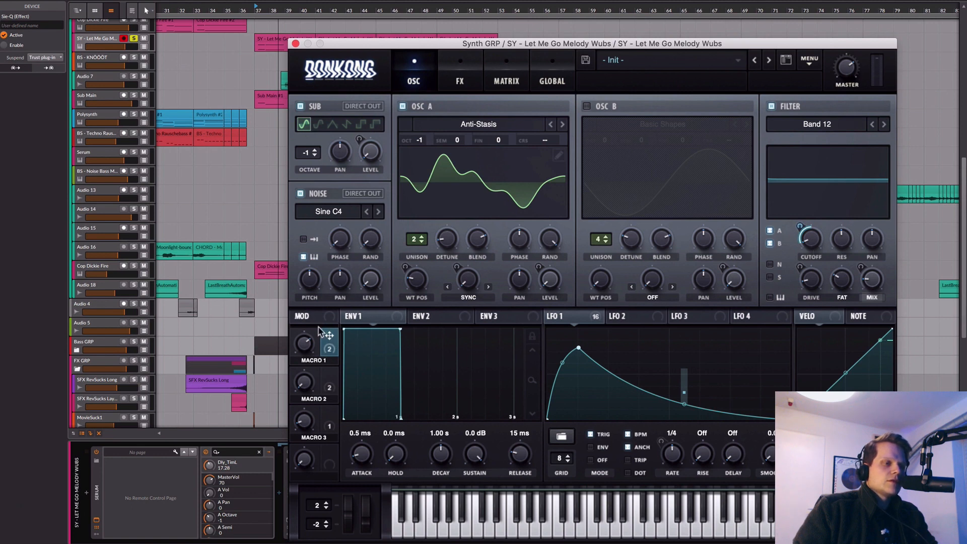
drag(296, 345, 300, 351)
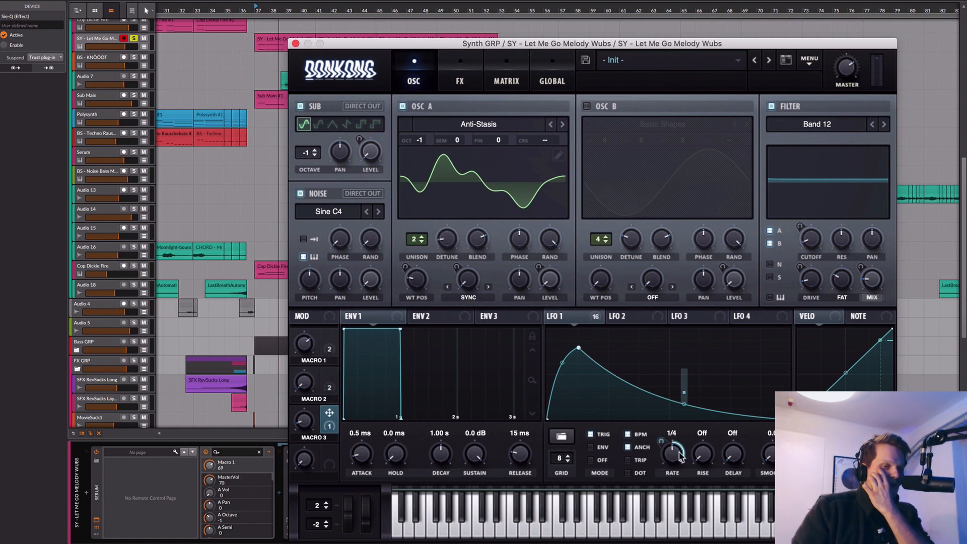
click(295, 44)
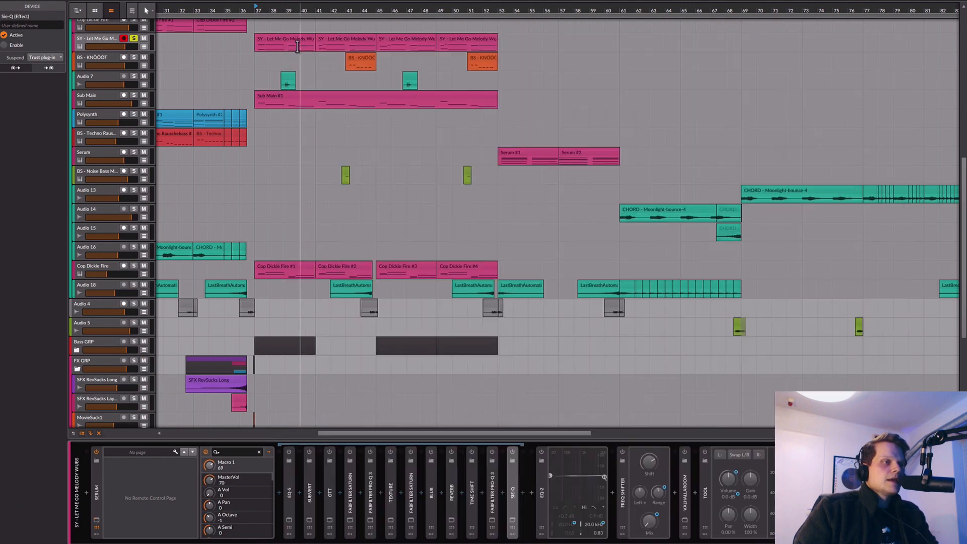
Enable the EQ-5 device after Serum in the track's device chain and examine its low-frequency bands.
click(288, 491)
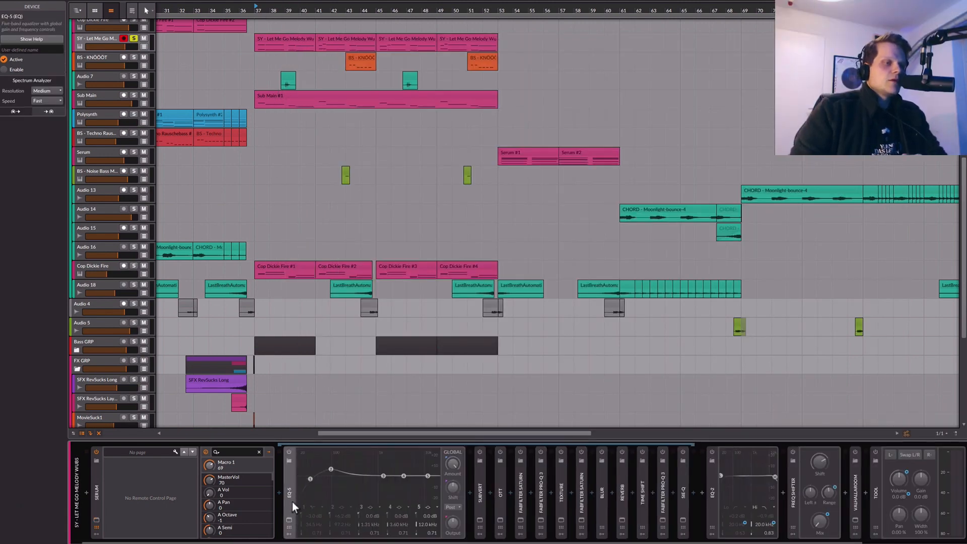
click(289, 451)
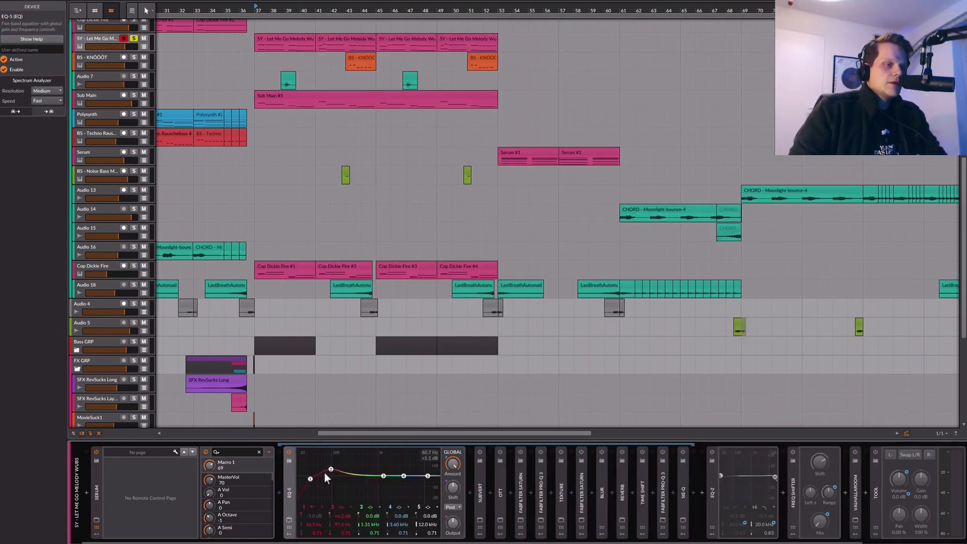
drag(330, 469, 330, 469)
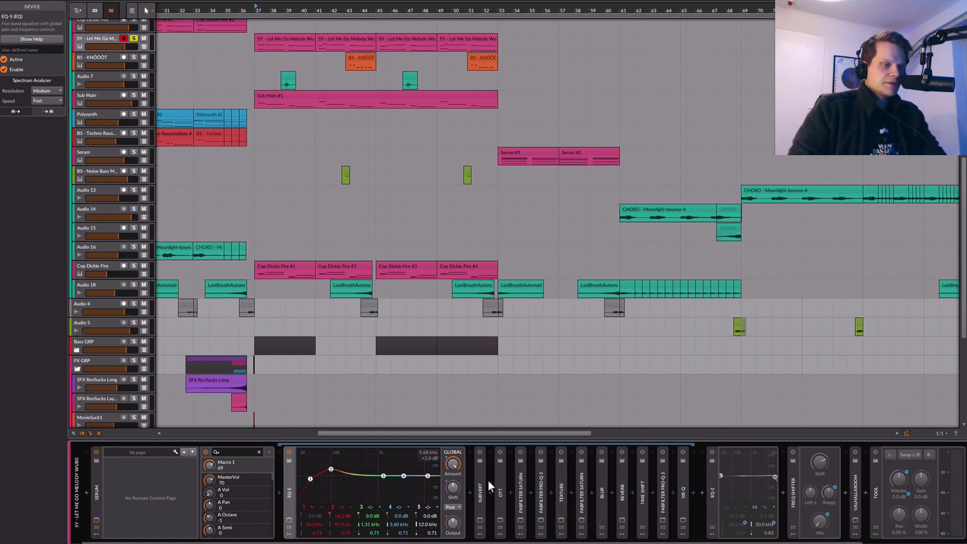
Enable the Subvert effect and check the distortion type options in its channel 1.
double_click(483, 493)
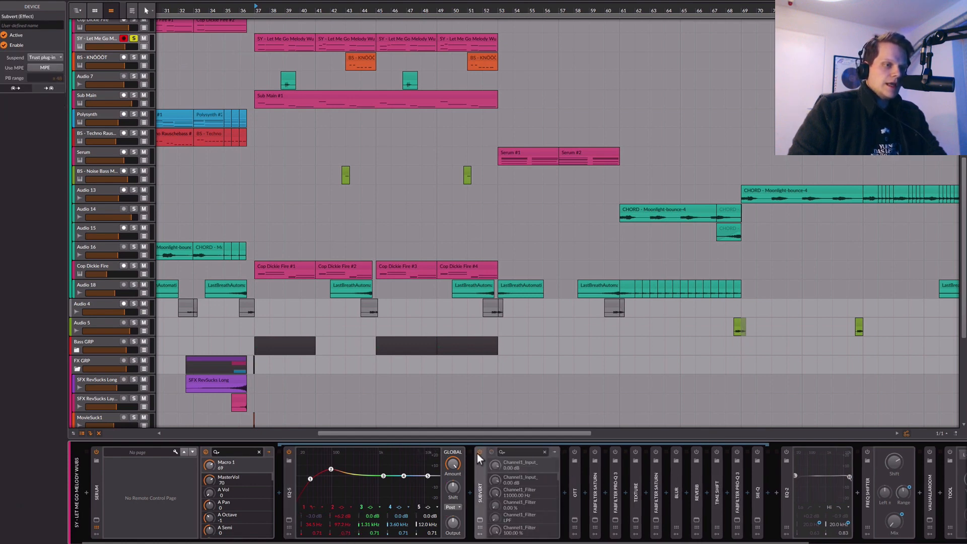
click(480, 520)
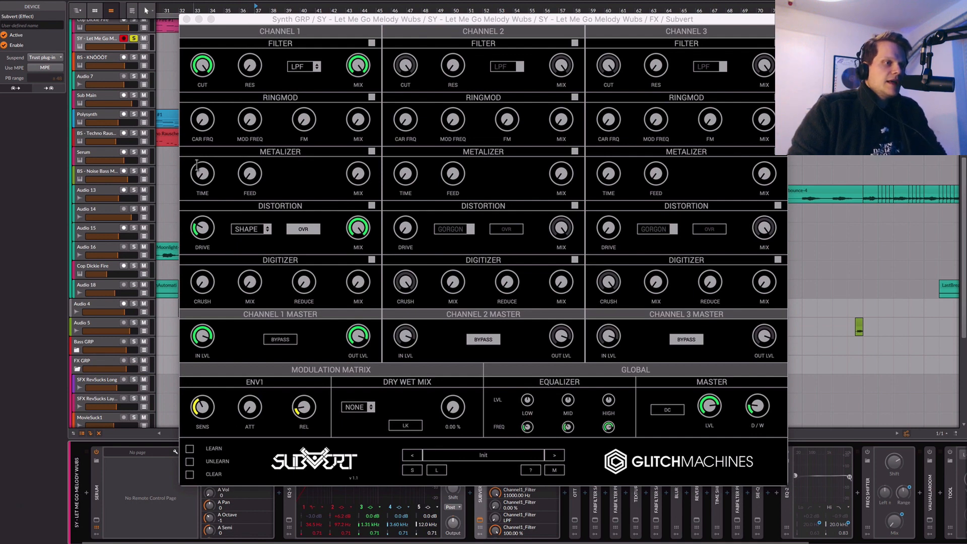
click(249, 229)
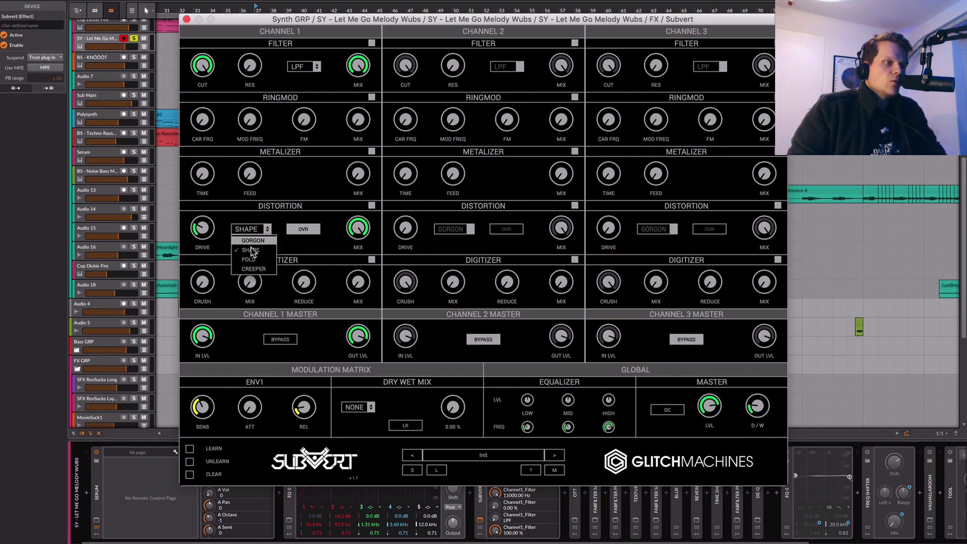
click(240, 213)
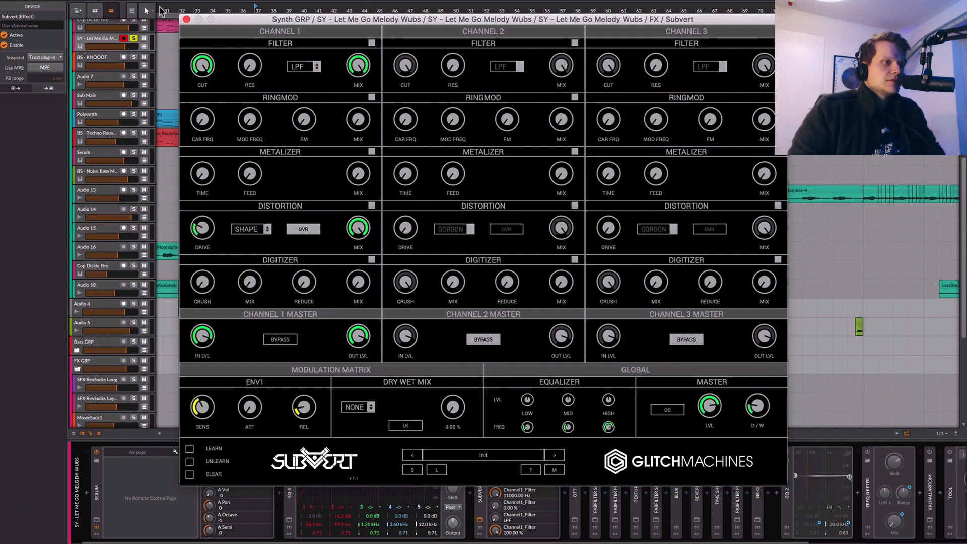
click(186, 19)
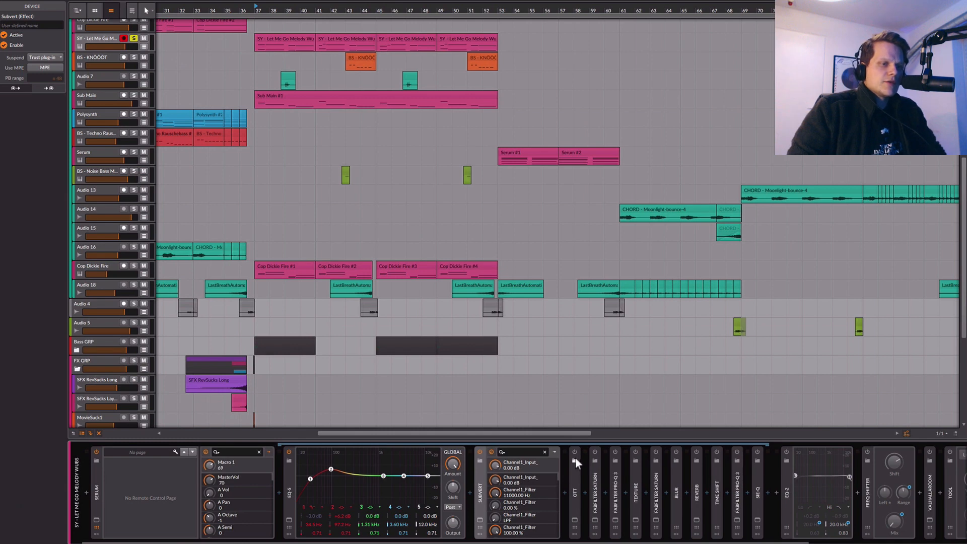
Open the OTT compressor and play the track from bar 37 to check how it reacts to the synth.
click(574, 519)
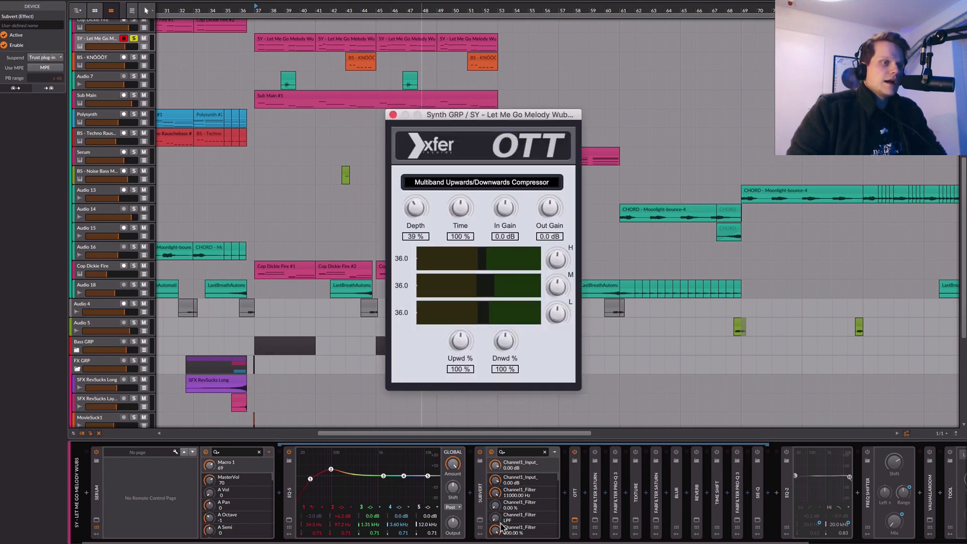
scroll(502, 487, right, 1)
scroll(294, 173, right, 3)
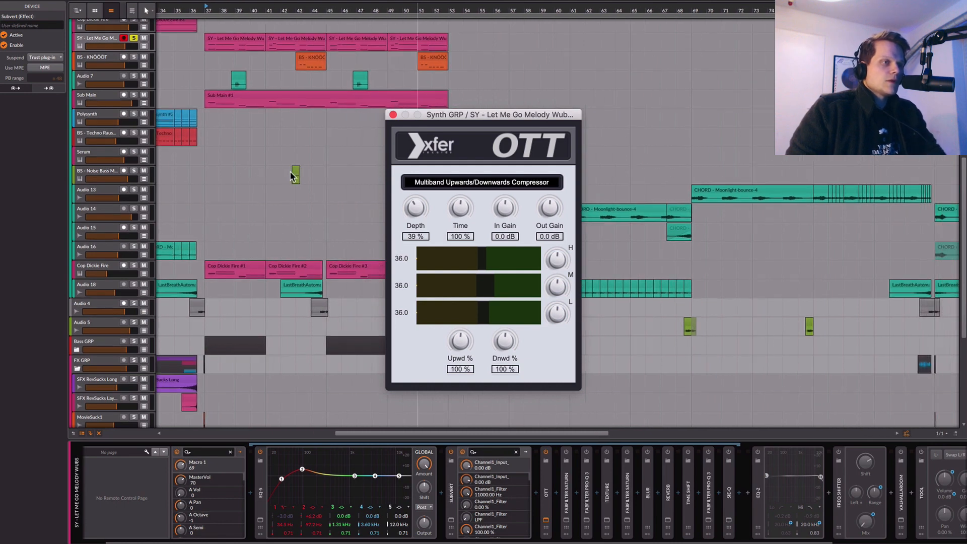
double_click(206, 11)
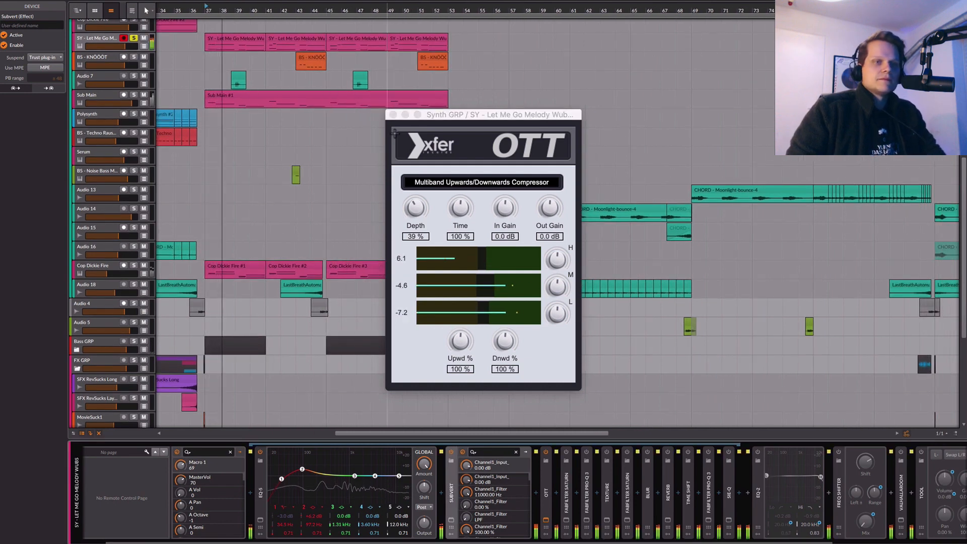
click(393, 114)
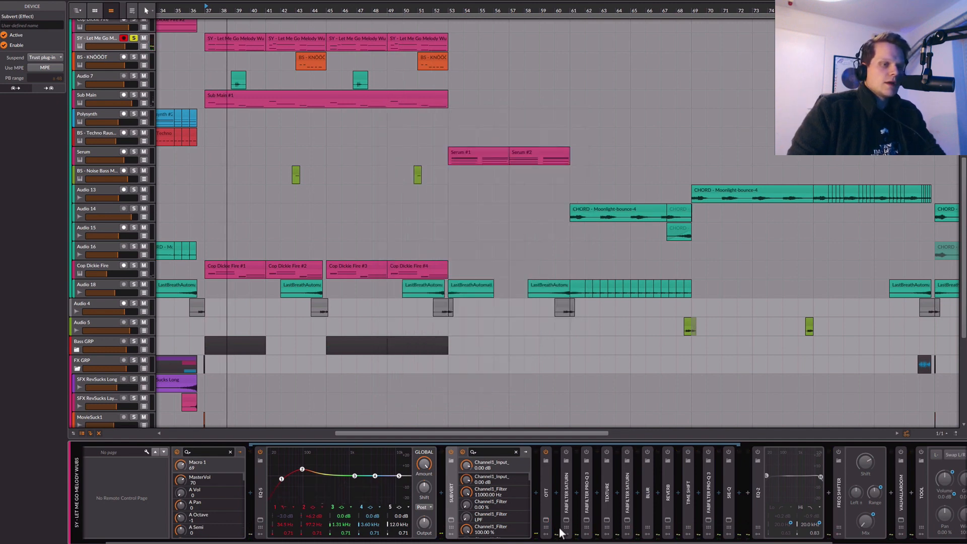
Examine the first FabFilter Saturn's settings and look through the Allround presets without loading another one.
click(566, 504)
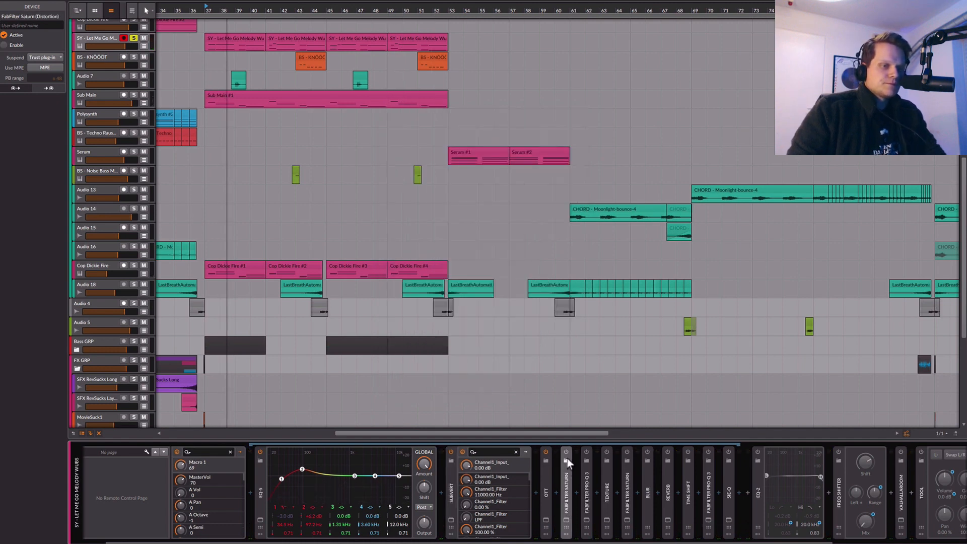
click(566, 520)
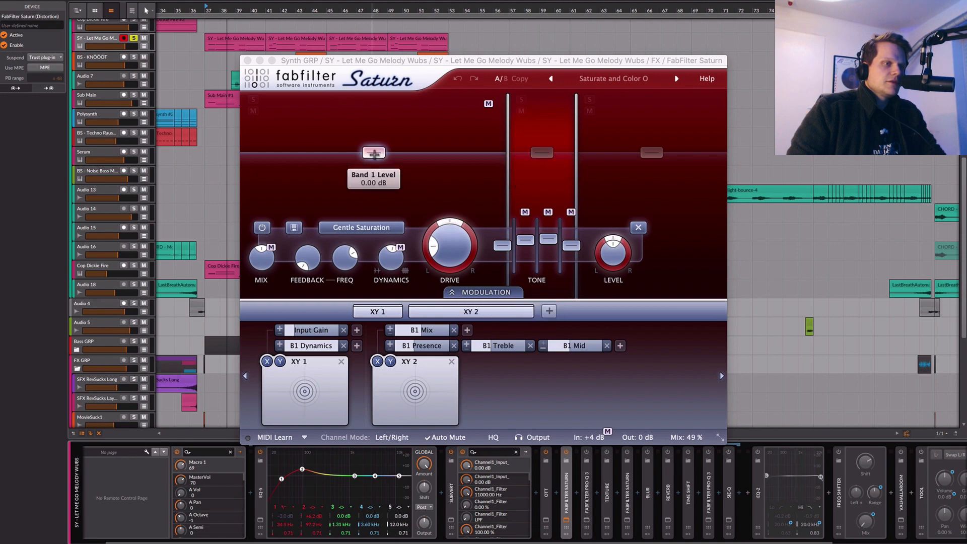
click(622, 81)
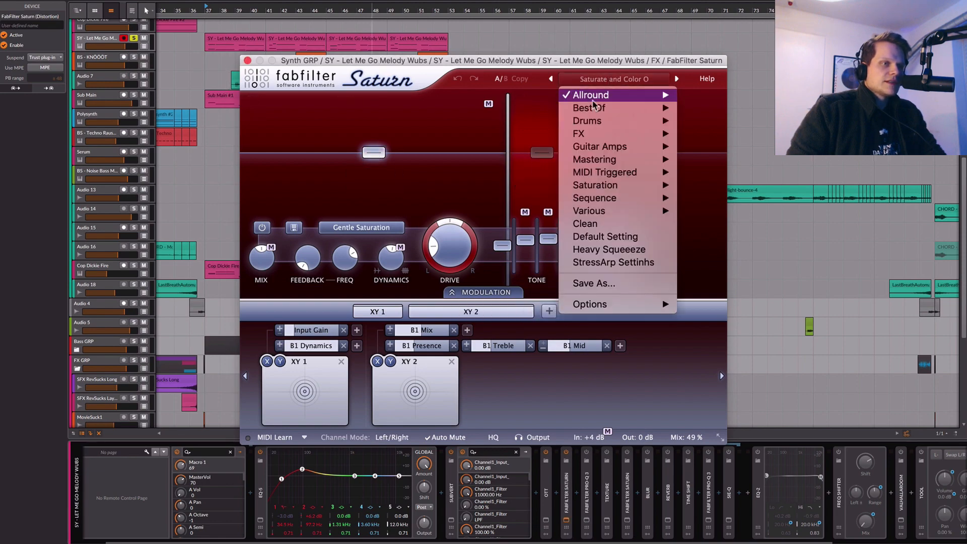
mouse_move(614, 95)
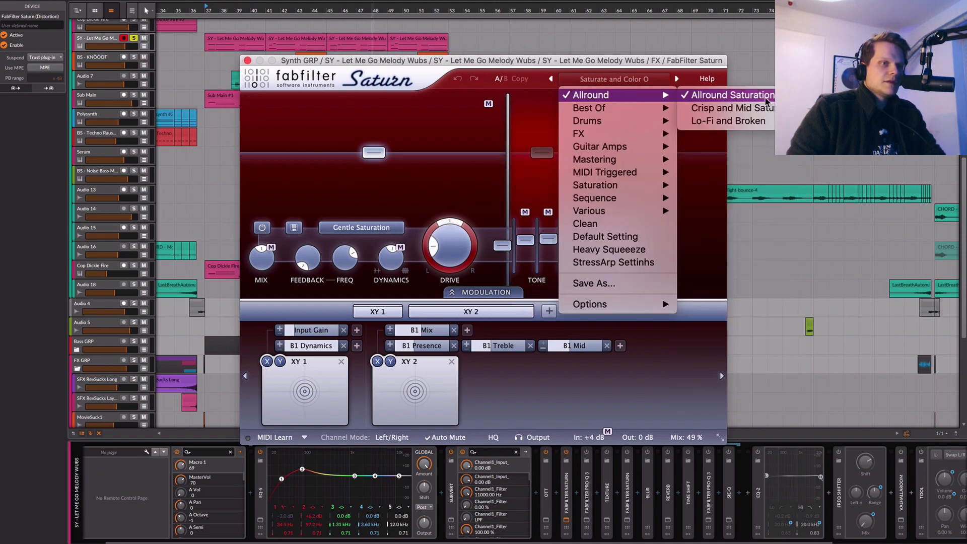
mouse_move(765, 101)
click(637, 69)
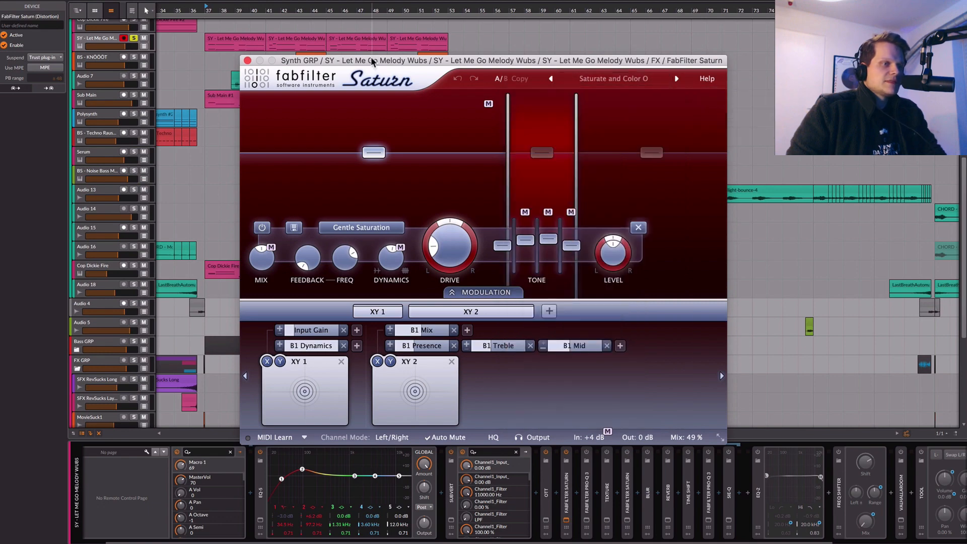
click(248, 60)
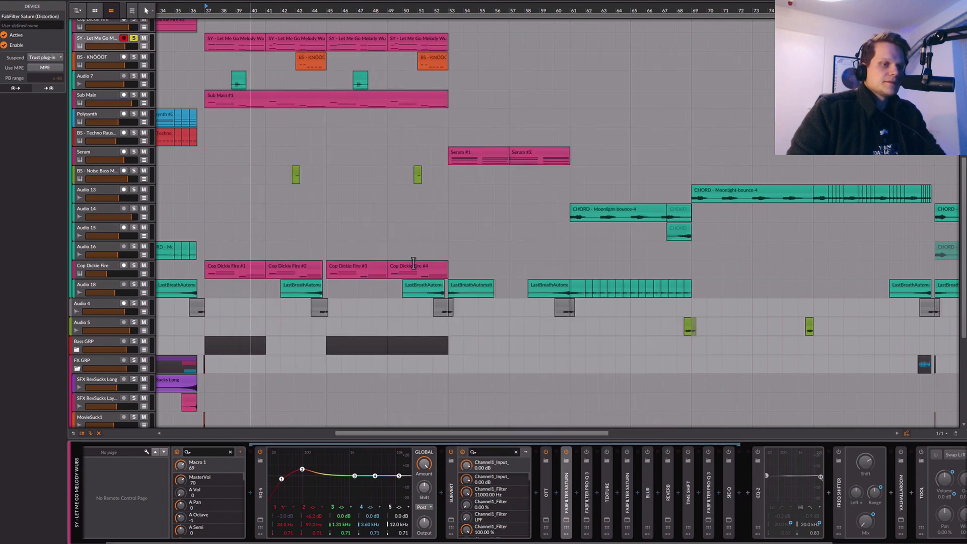
Open the first FabFilter Pro-Q 3 and examine its low-mid cut, midrange boost and the two high-frequency boosts.
click(586, 519)
mouse_move(424, 288)
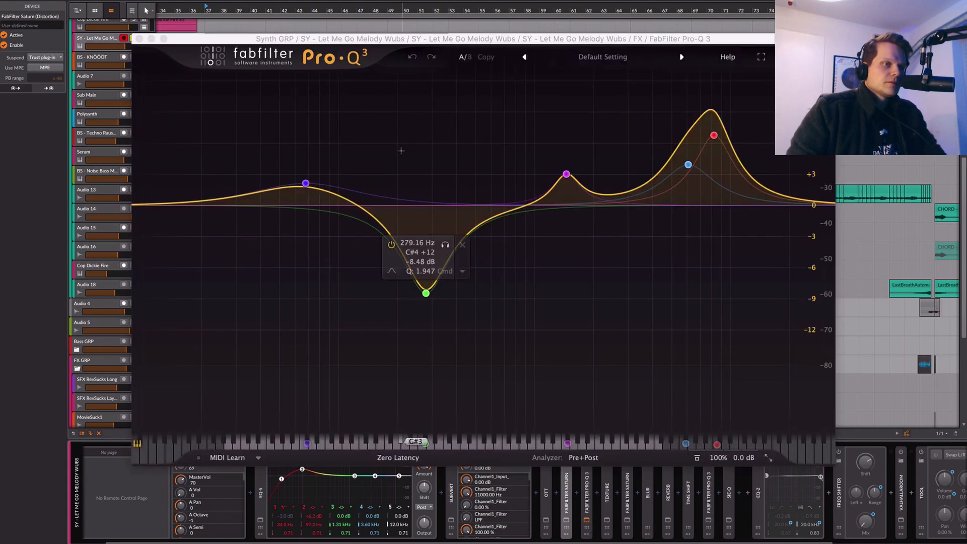
click(426, 293)
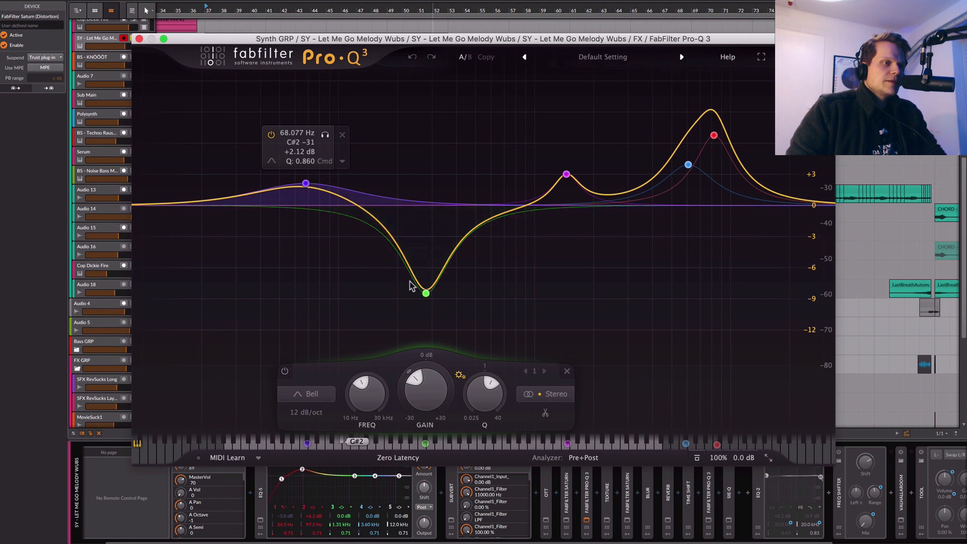
click(428, 303)
click(426, 294)
click(566, 174)
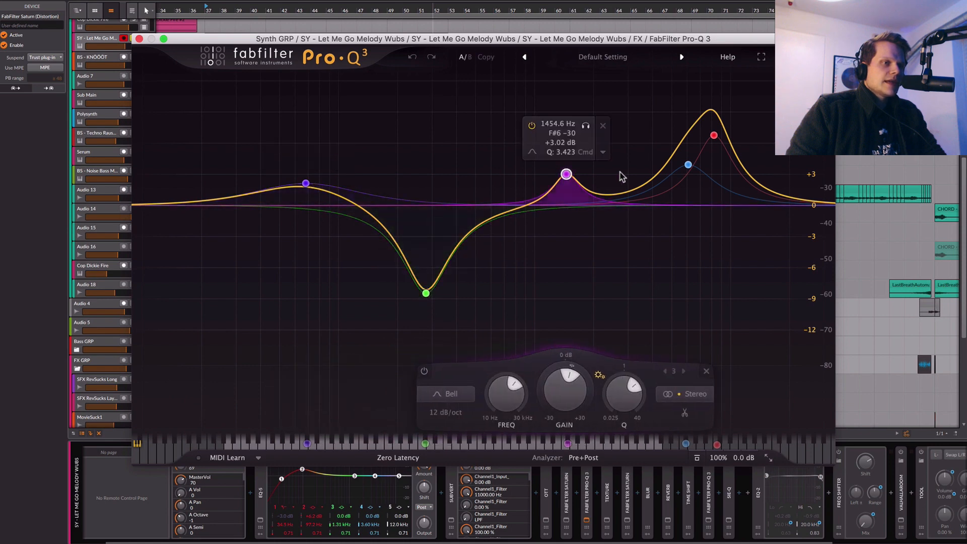
click(688, 165)
click(713, 135)
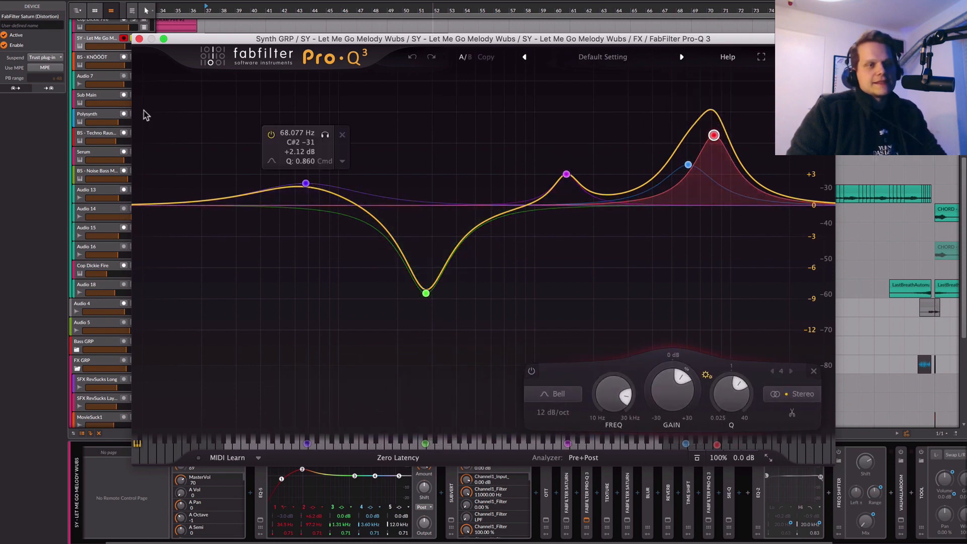
click(139, 39)
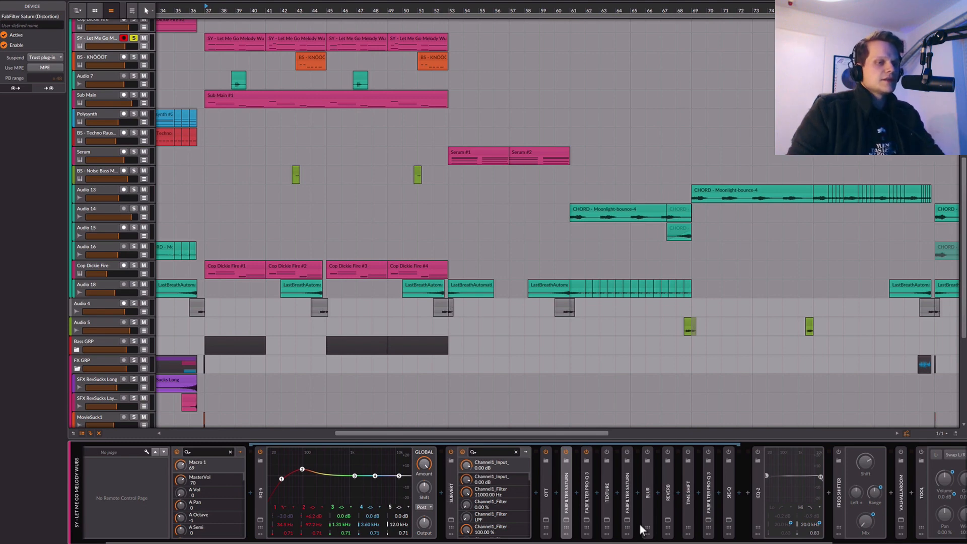
Reopen the first Pro-Q 3 and compare its low-mid cut with the lower of the two high-frequency boosts.
click(586, 520)
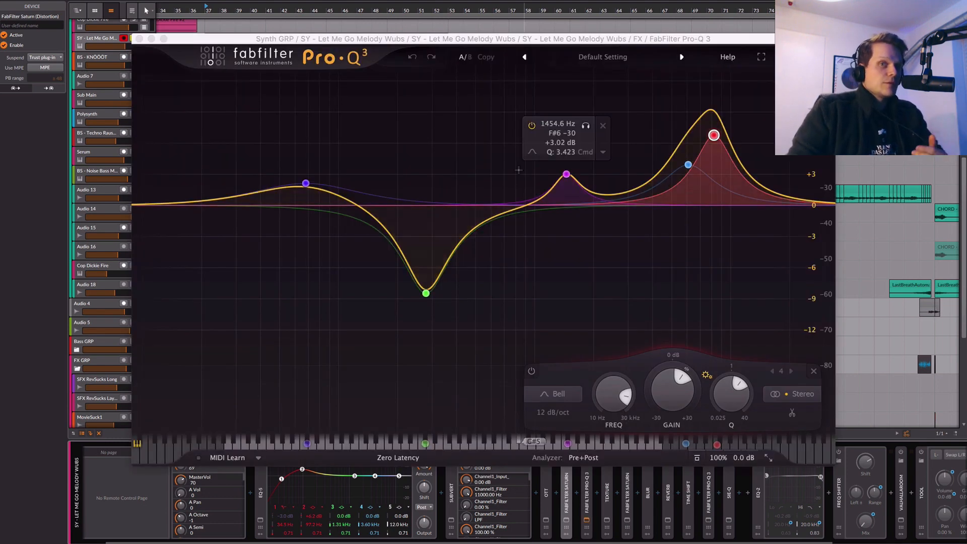
click(479, 42)
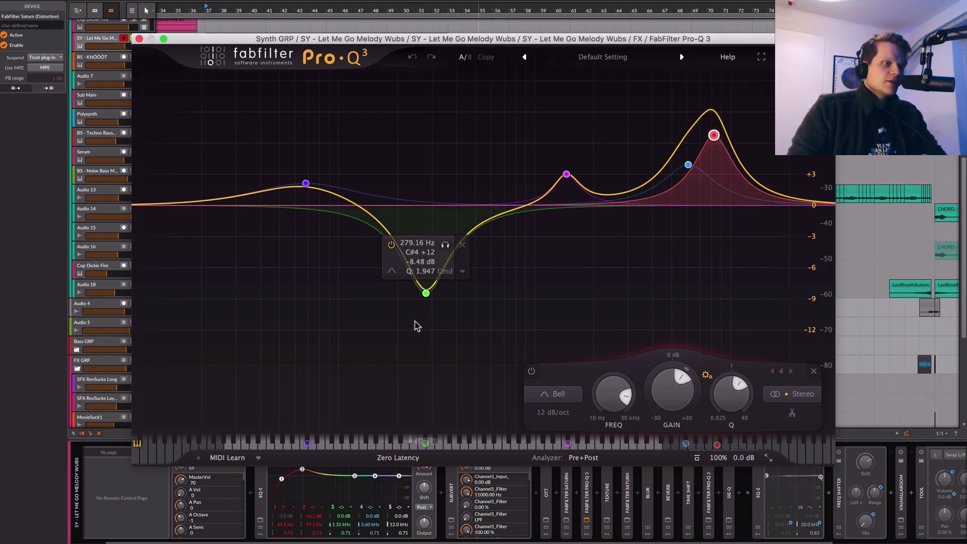
click(425, 293)
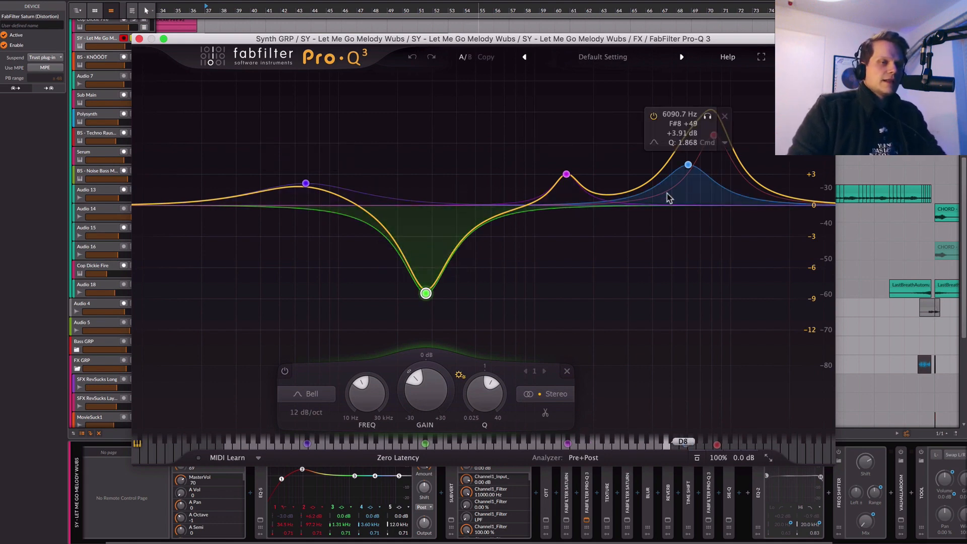
click(688, 165)
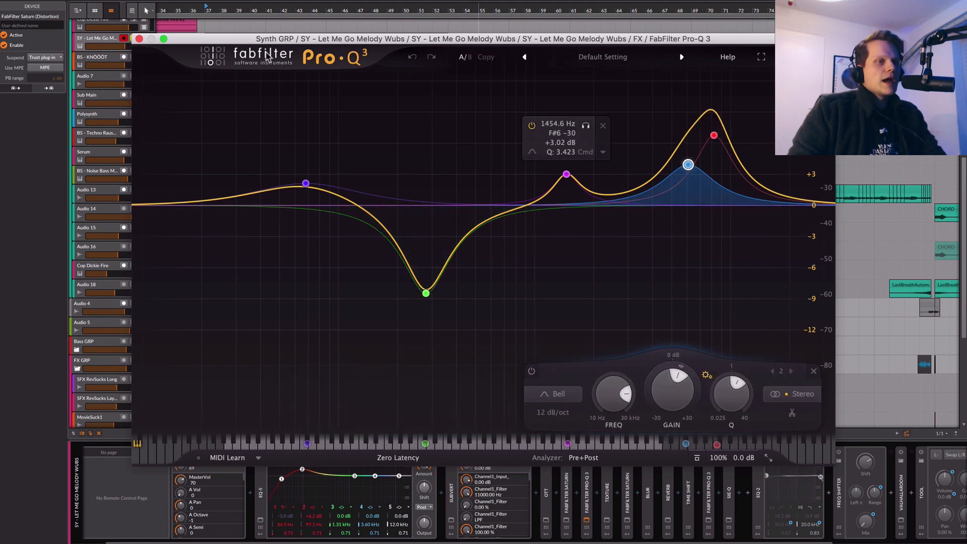
click(139, 39)
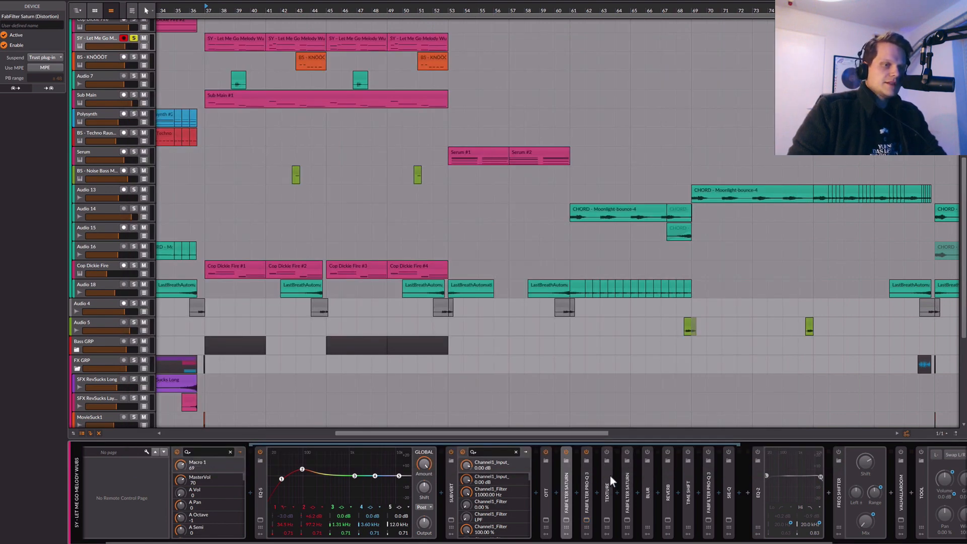
Open the Texture effect with the Drumsticks WoodRoll sample and play the synth through it to check its dynamics.
click(607, 497)
click(607, 520)
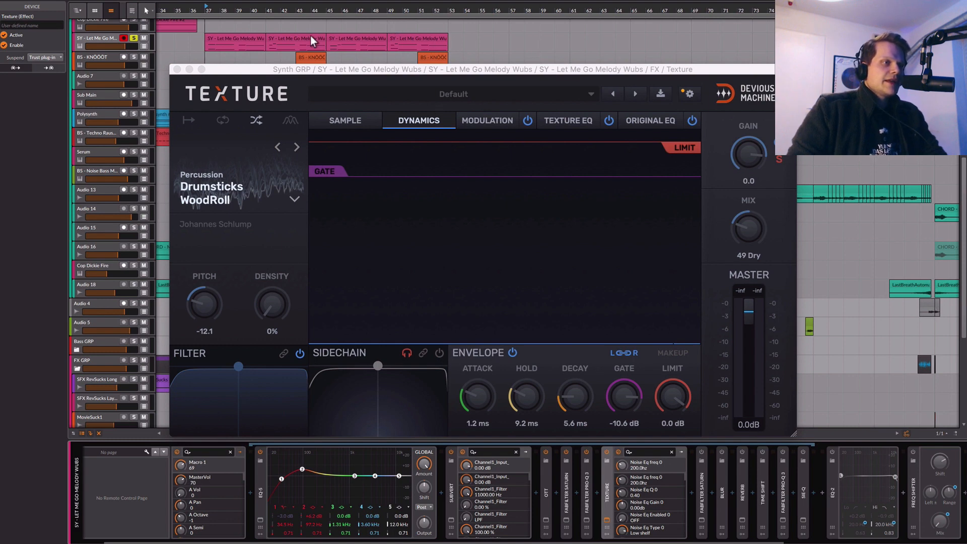
key(space)
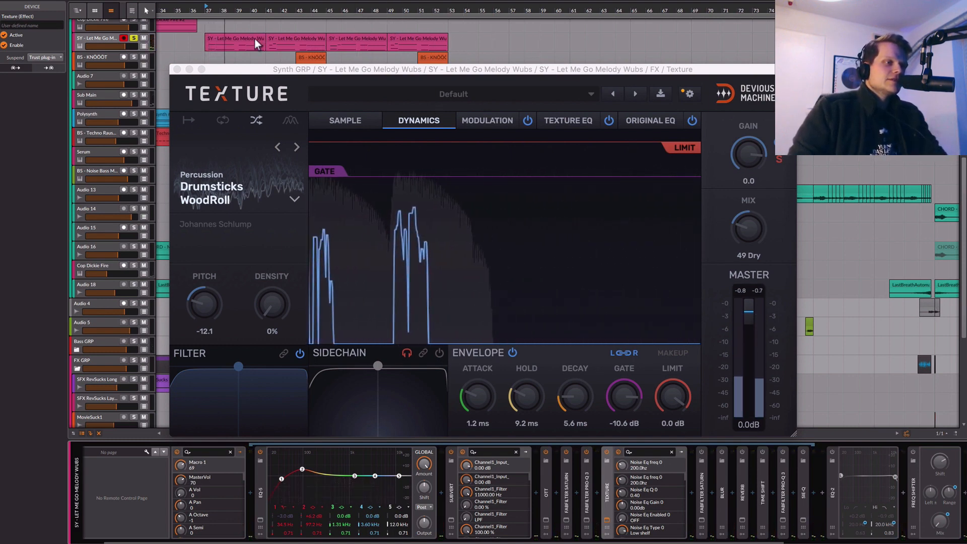
click(178, 69)
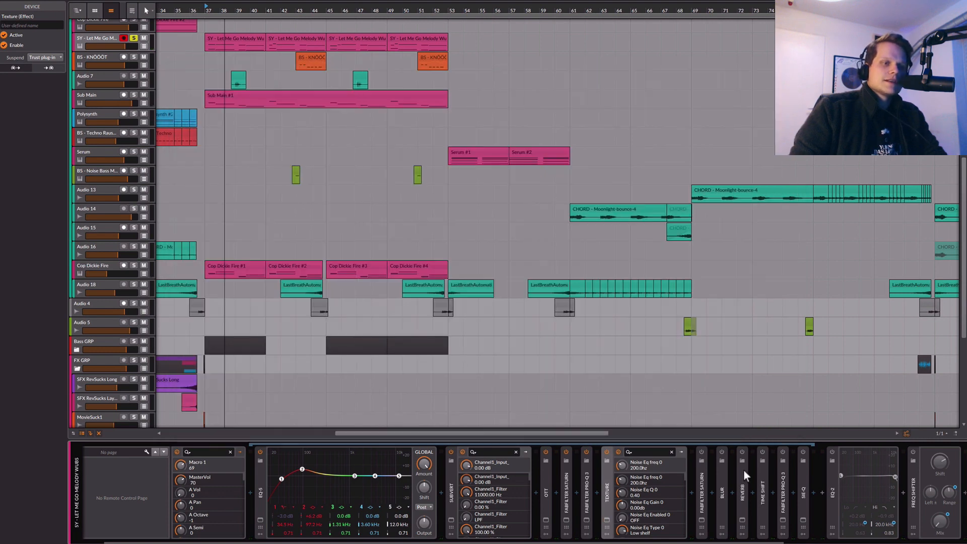
Turn off the Texture effect and look up the second FabFilter Saturn's Crispy Fats II – 6 Bands SM preset without loading another one.
click(618, 452)
click(700, 498)
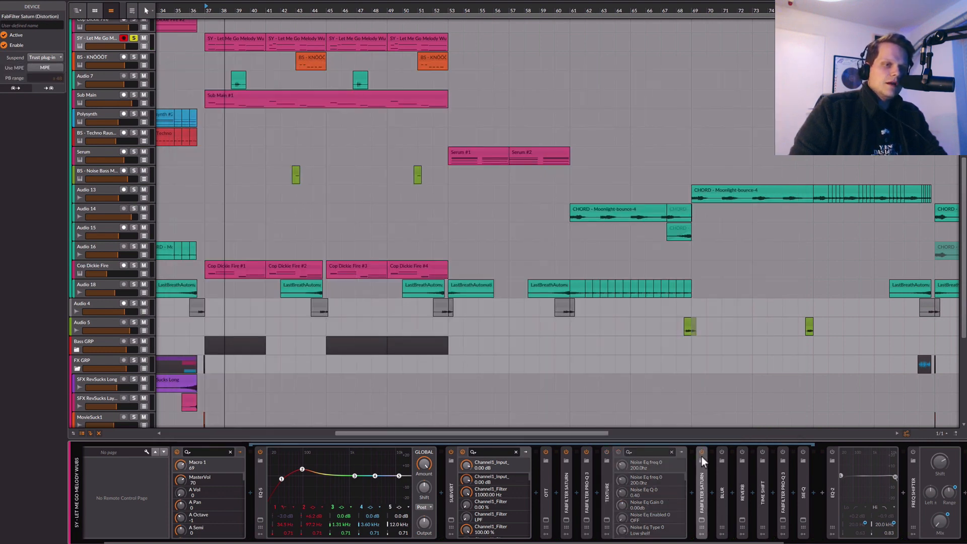
click(701, 520)
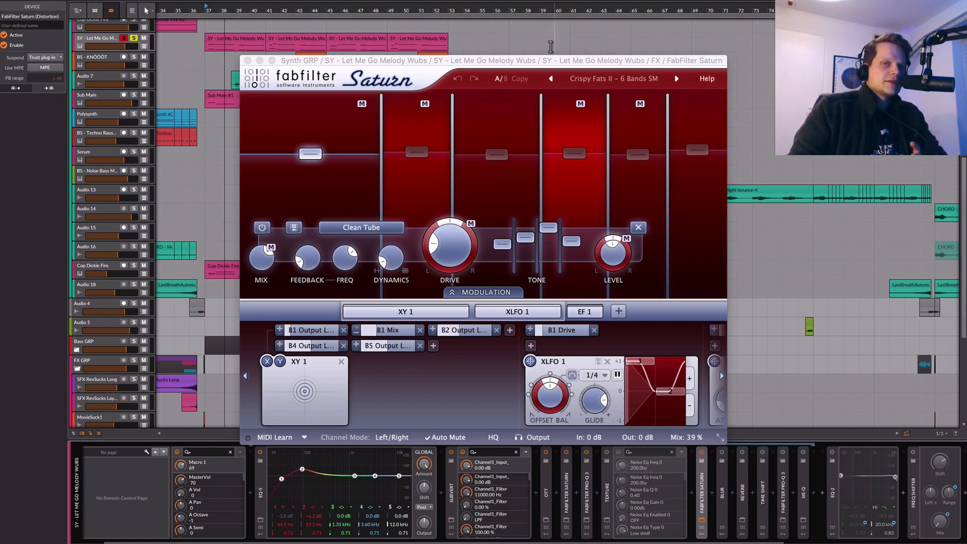
click(603, 81)
mouse_move(619, 95)
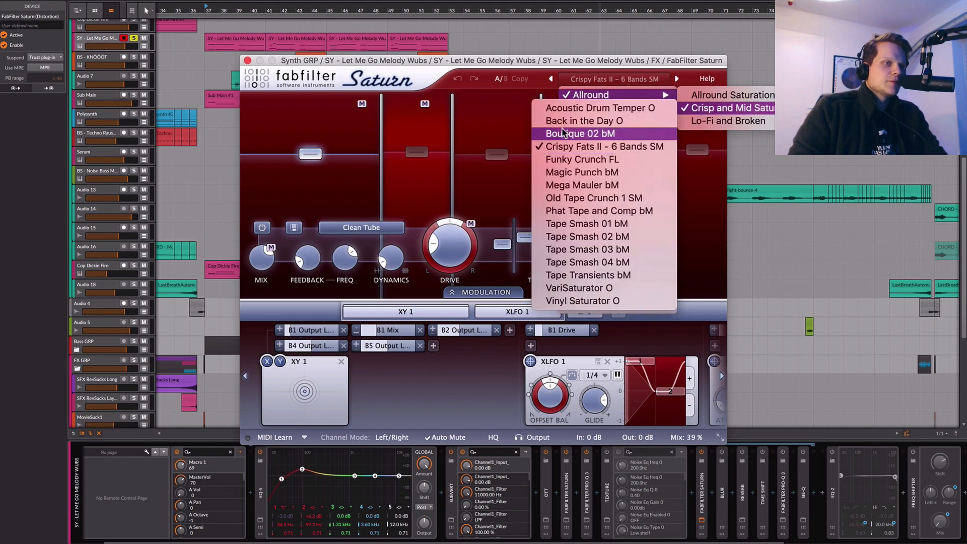
click(209, 58)
click(246, 60)
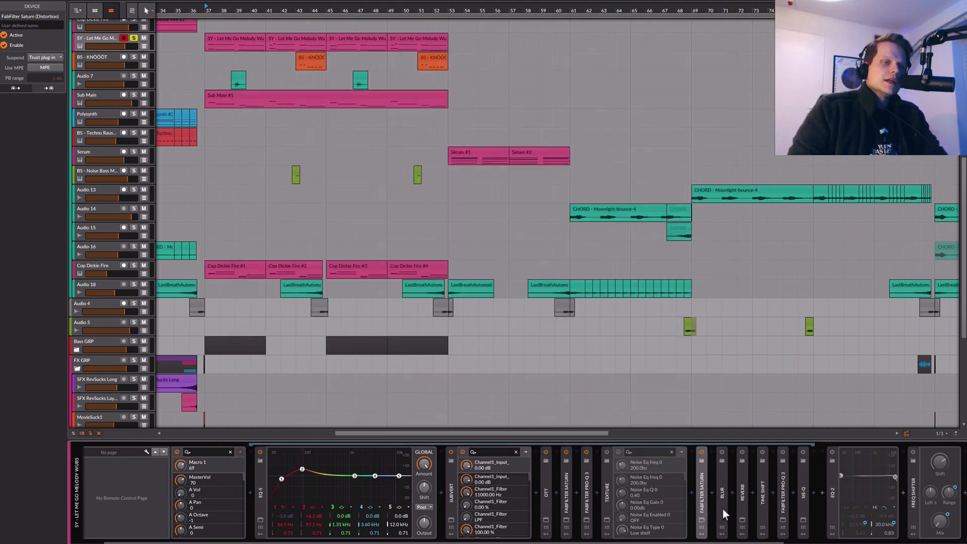
Expand the Blur effect to examine its delay and mix settings, and open the Reverb plug-in that follows it.
click(721, 464)
click(720, 452)
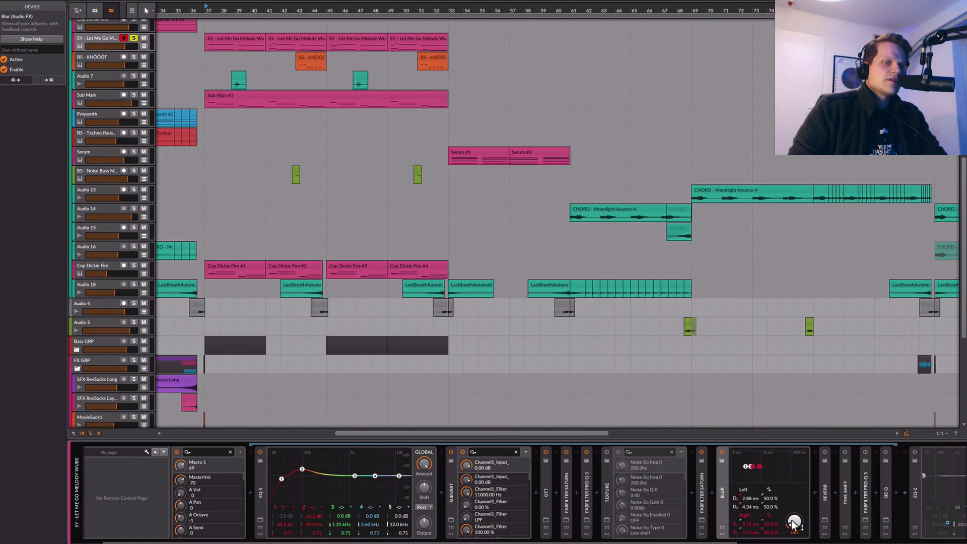
click(824, 494)
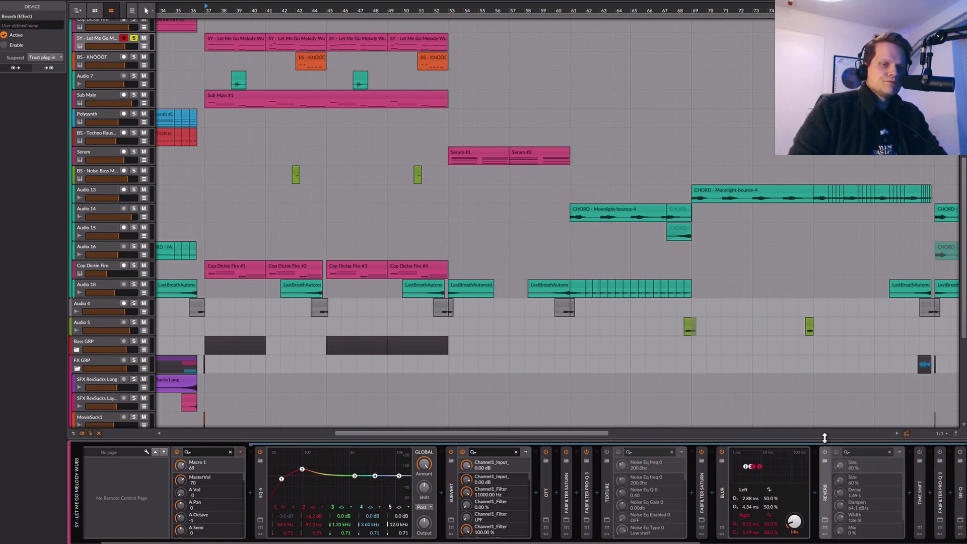
click(824, 519)
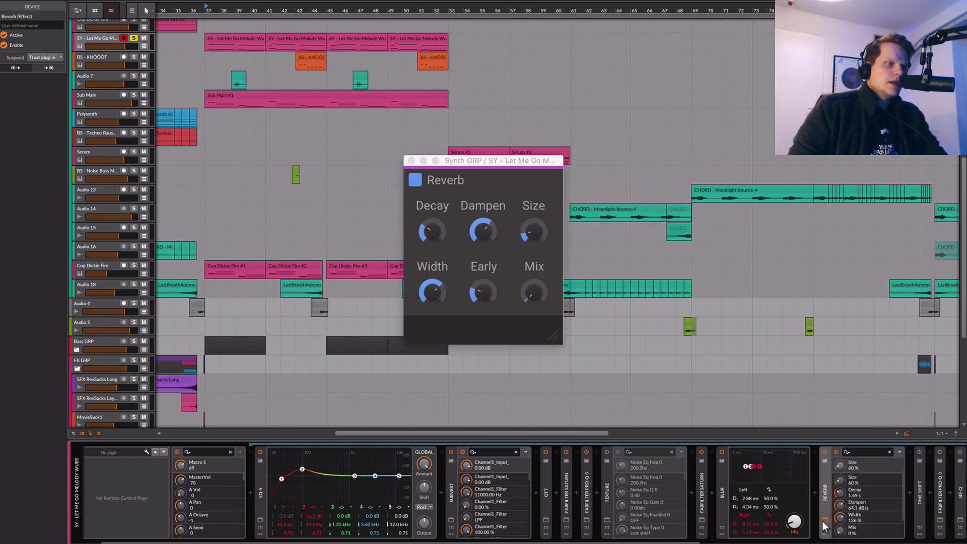
Show the automation lanes of the Let Me Go Melody Wubs track and check whether the Reverb's on/off or mix is automated.
scroll(663, 287, right, 3)
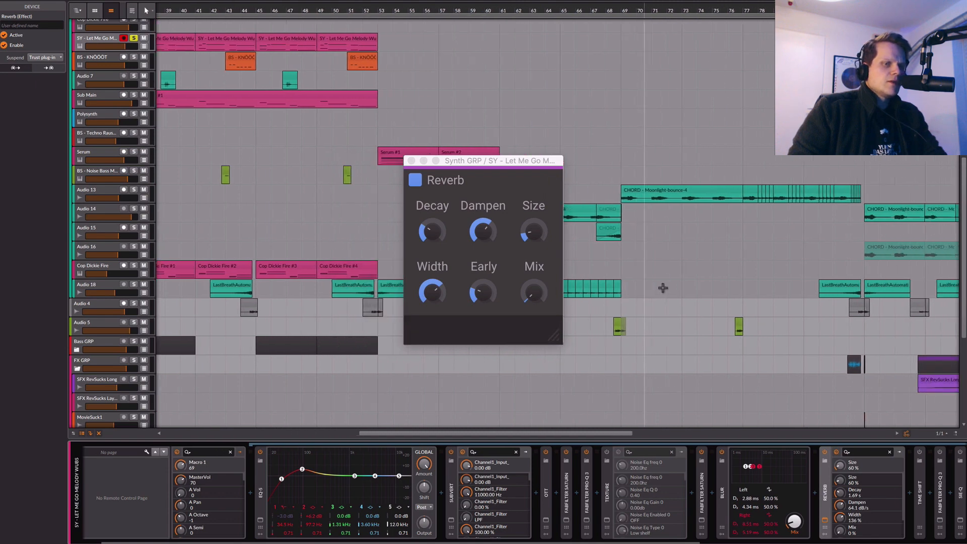
scroll(662, 288, right, 2)
scroll(127, 191, up, 5)
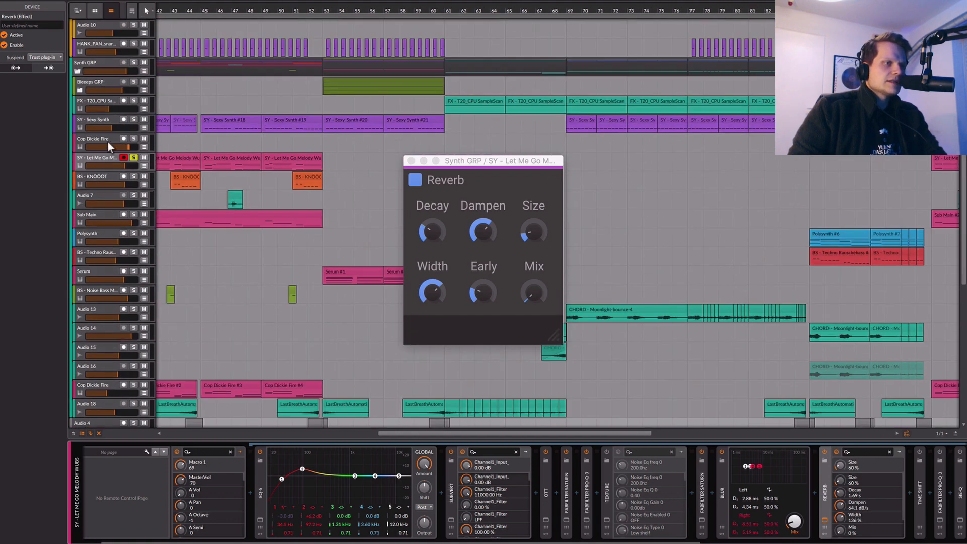
scroll(137, 165, left, 2)
click(142, 166)
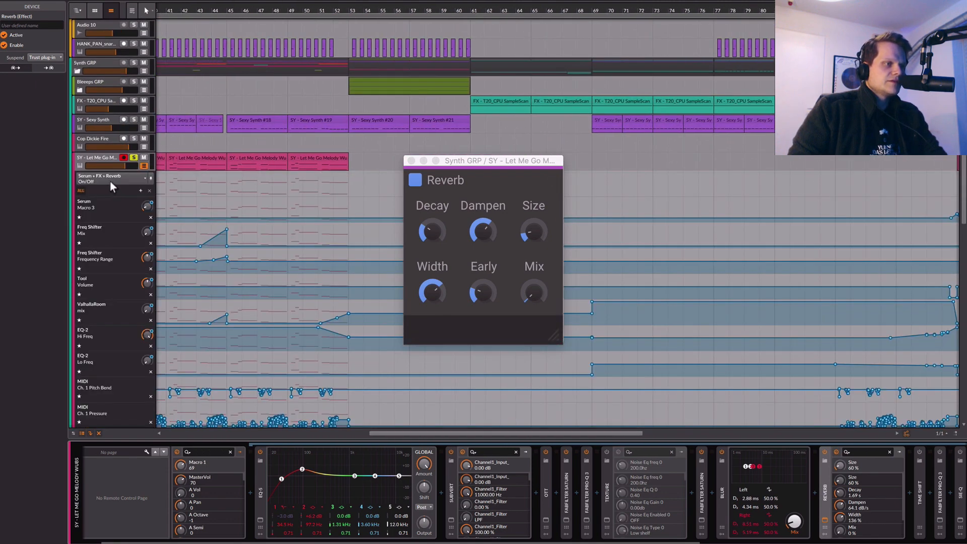
click(112, 180)
click(113, 178)
scroll(98, 222, left, 8)
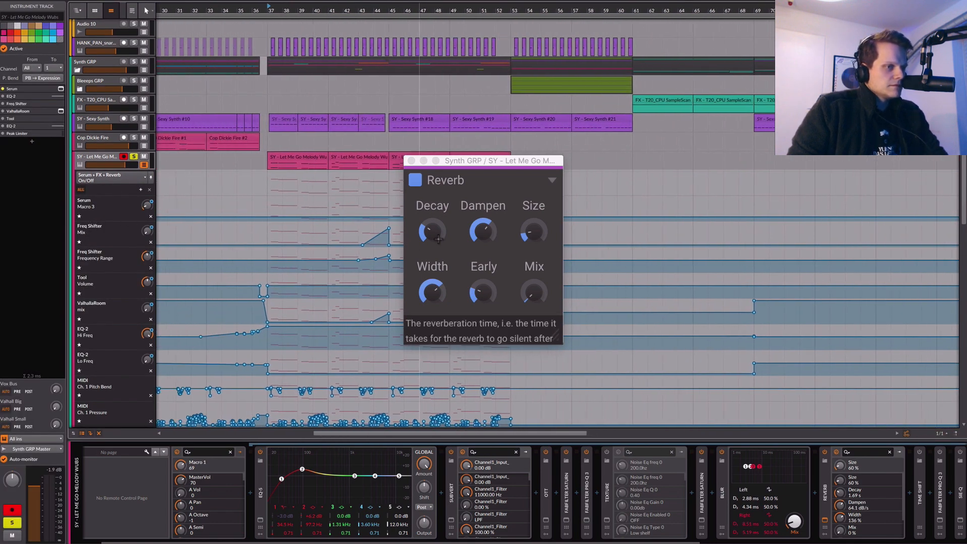
click(533, 297)
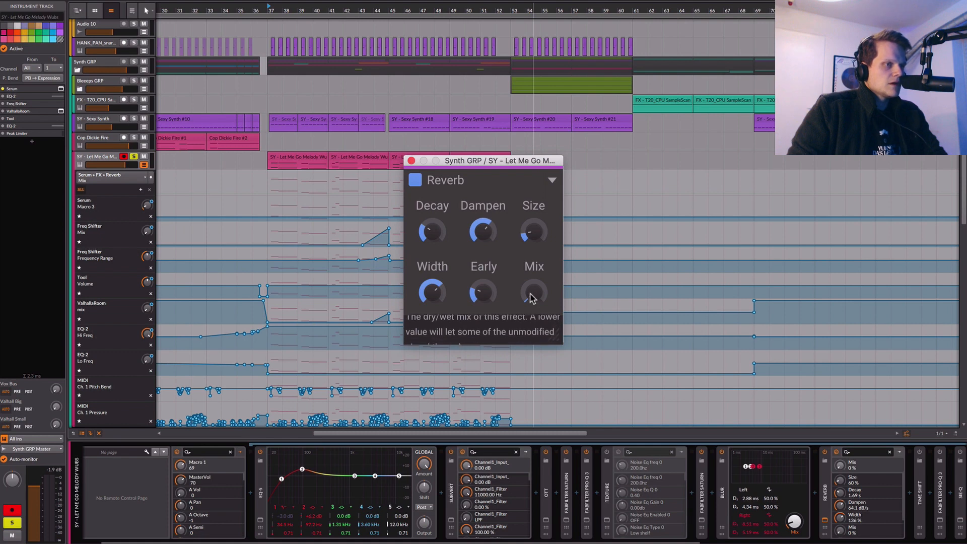
click(411, 160)
Expand the Time Shift device to examine its shift setting and leave the device disabled.
scroll(771, 497, right, 3)
click(810, 451)
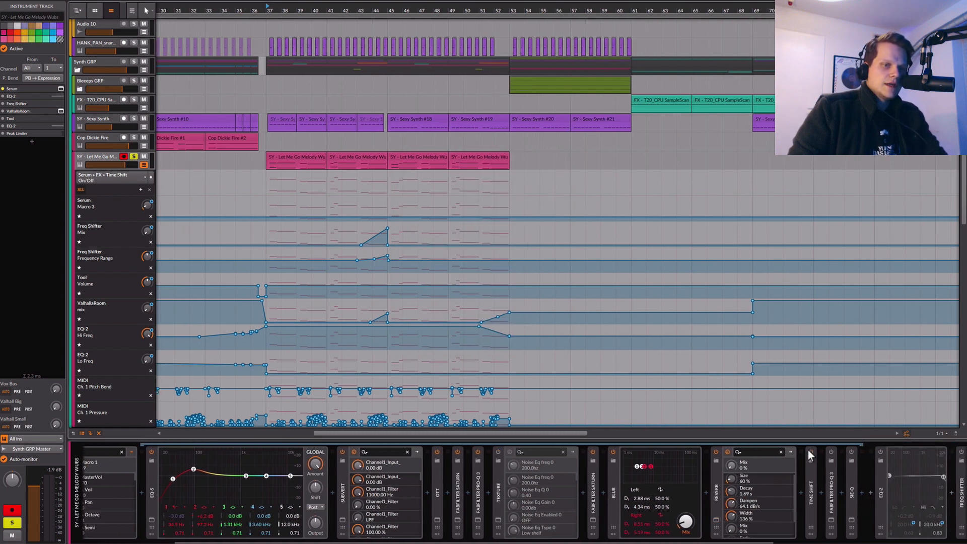
click(811, 527)
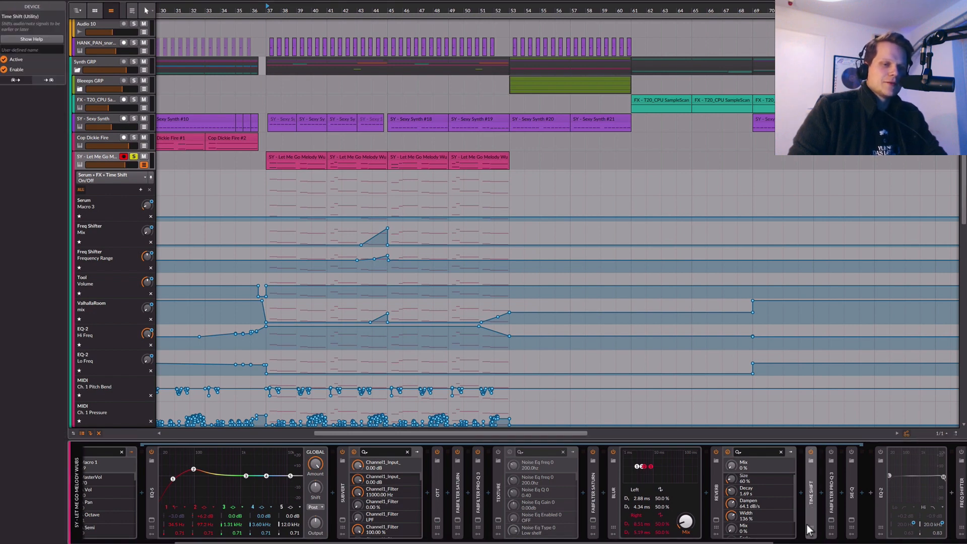
click(812, 529)
scroll(813, 530, right, 3)
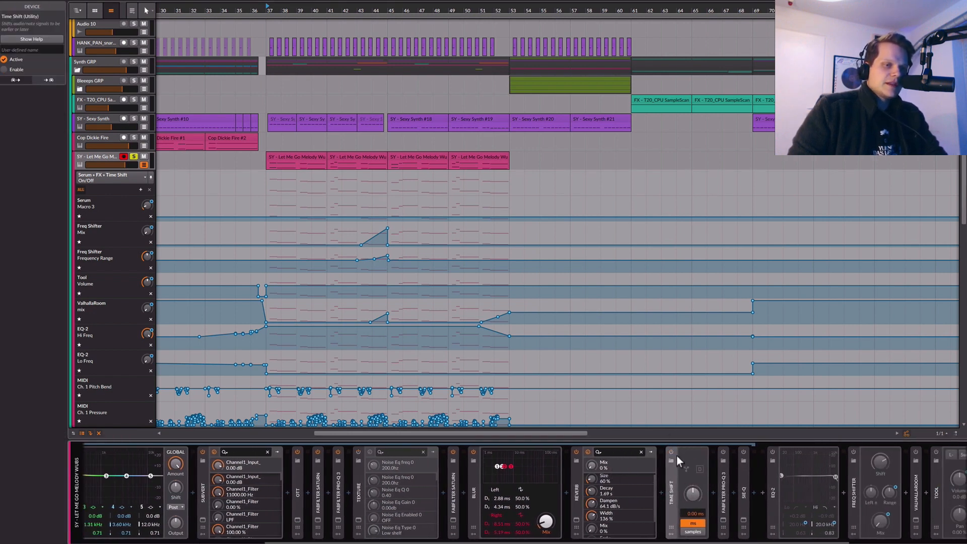
Open the second FabFilter Pro-Q 3 and examine its overlapping midrange boosts and its low-frequency bell boost.
click(723, 491)
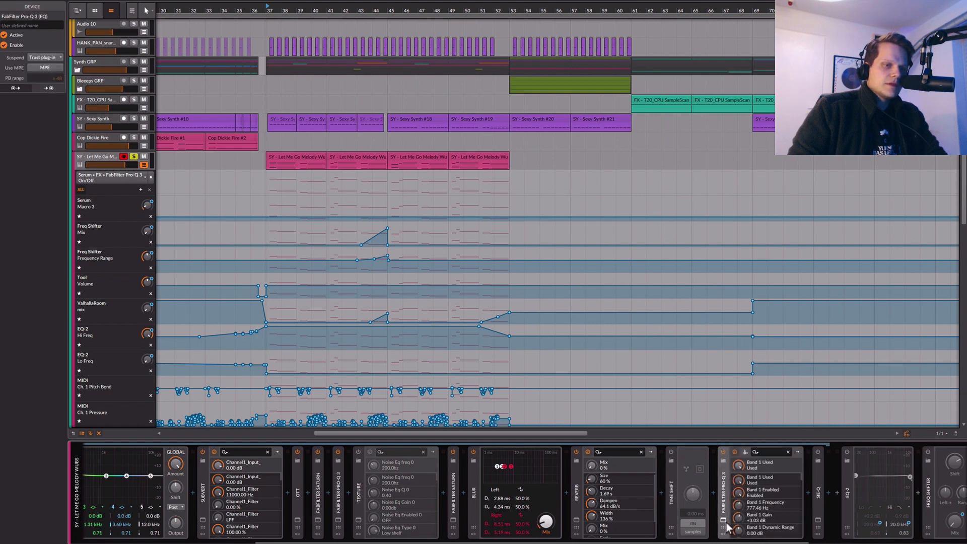
click(725, 522)
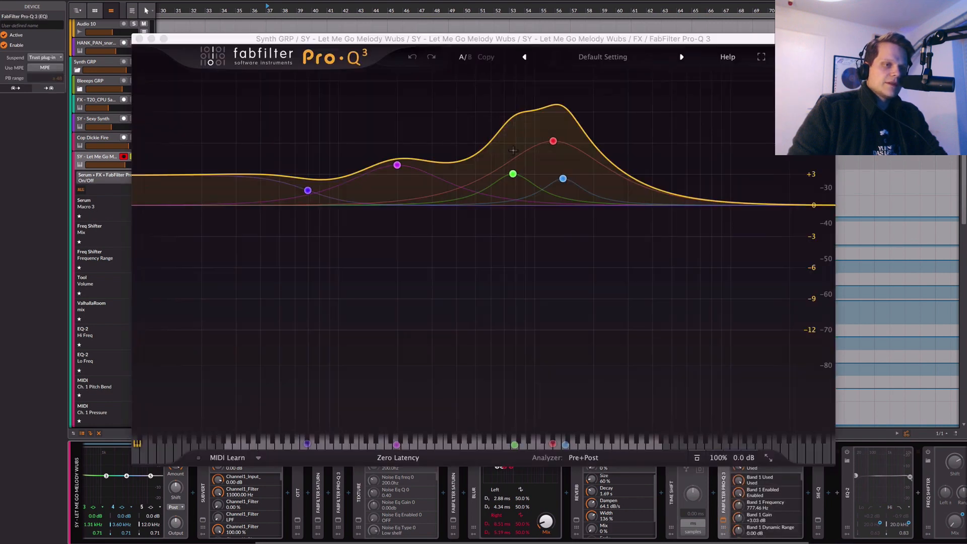
click(564, 179)
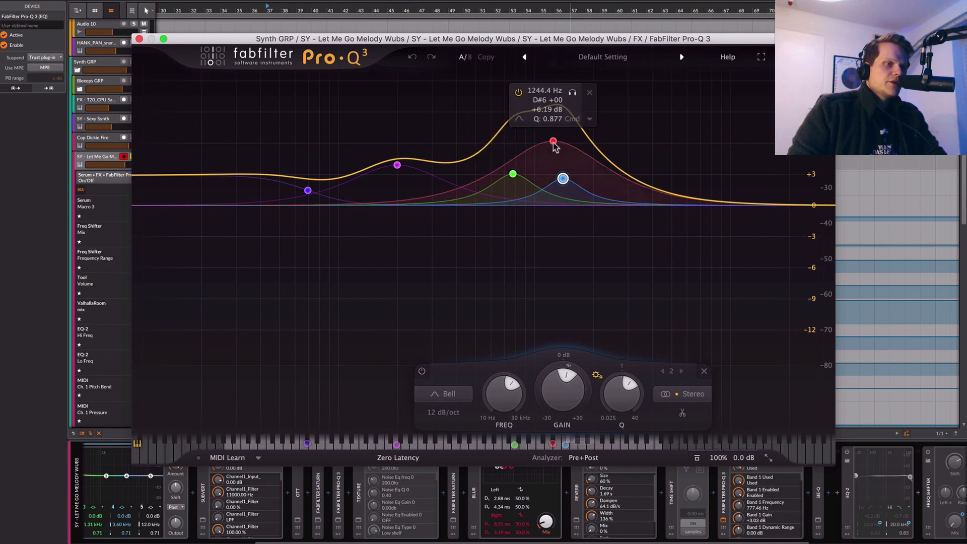
click(552, 142)
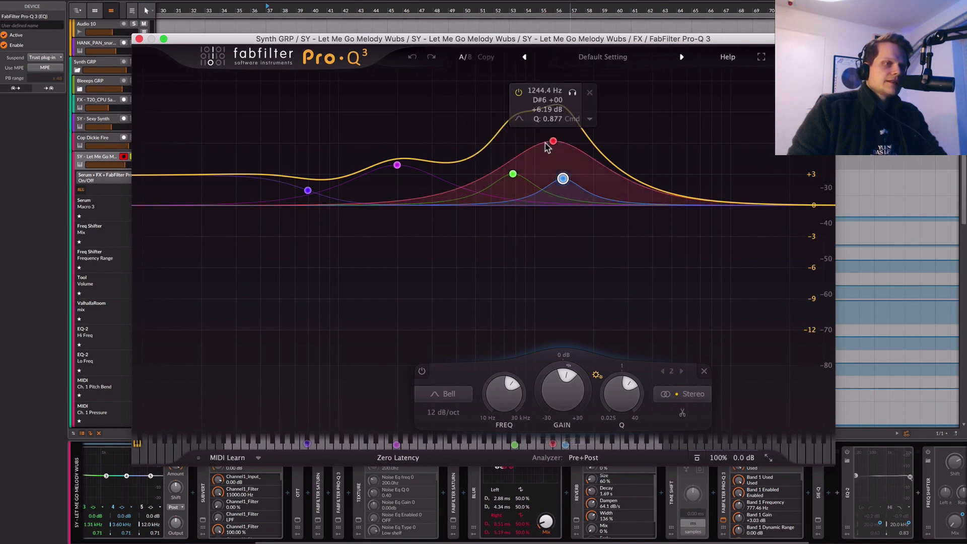
click(397, 165)
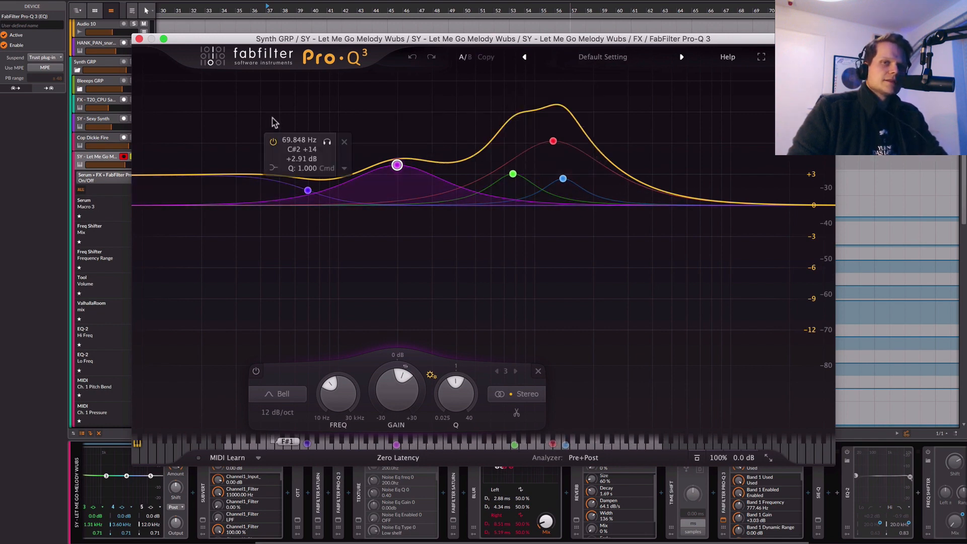
click(139, 38)
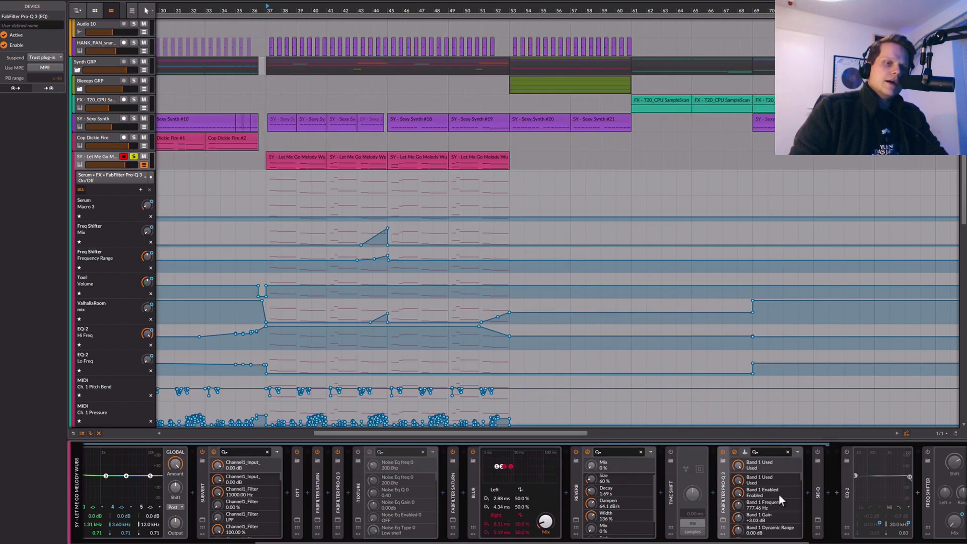
Open the Soundtoys Sie-Q and examine its high and mid gain settings.
scroll(785, 478, right, 1)
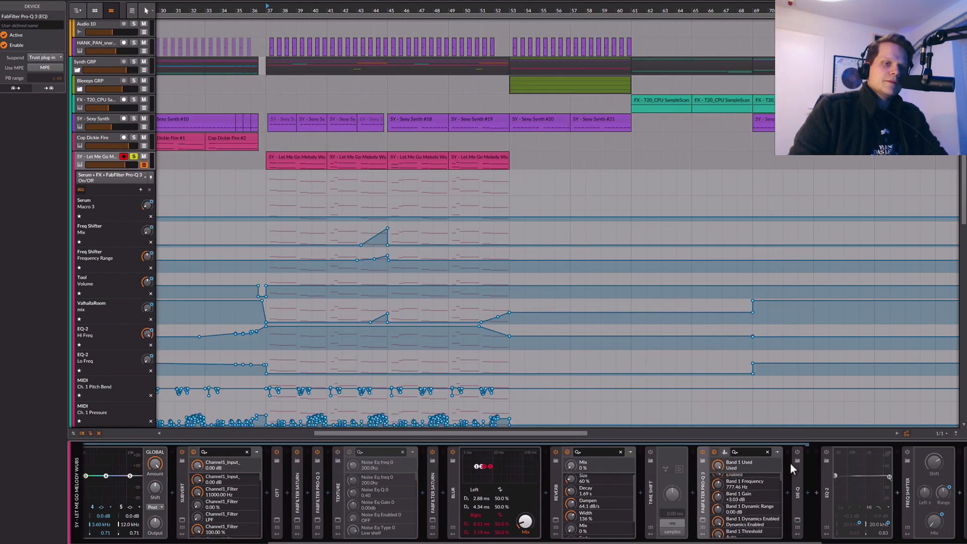
click(796, 520)
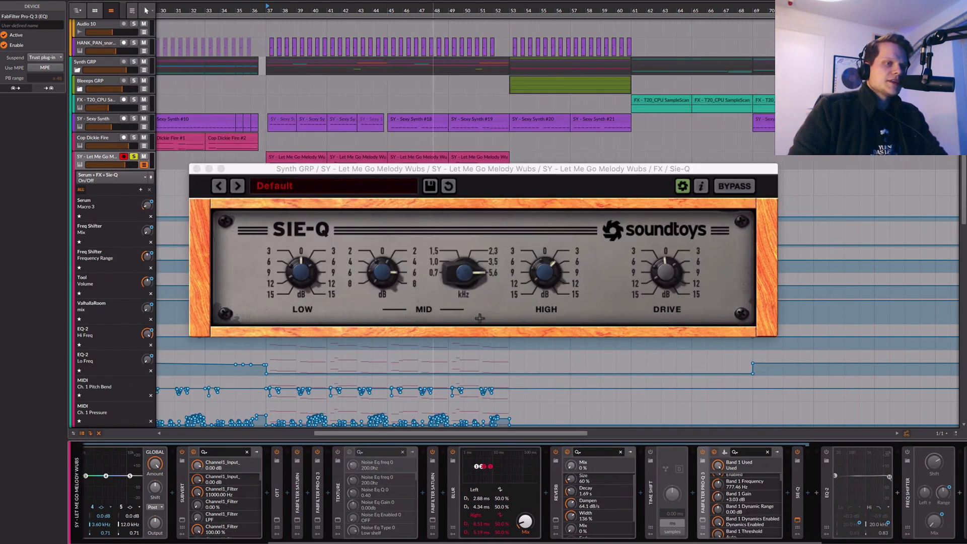
click(542, 276)
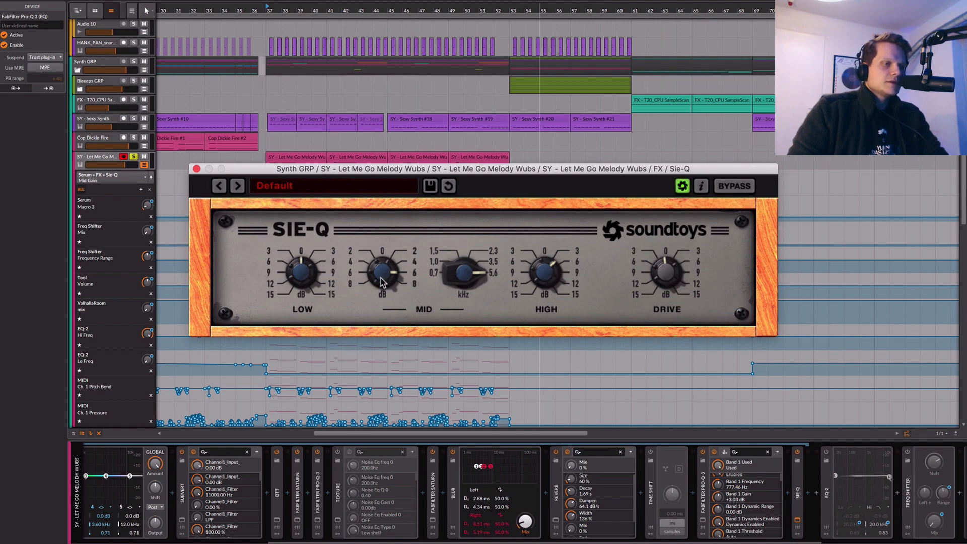
click(197, 169)
Play the processed synth with the drums from bar 37 and review the remaining devices at the end of its chain.
scroll(485, 194, up, 5)
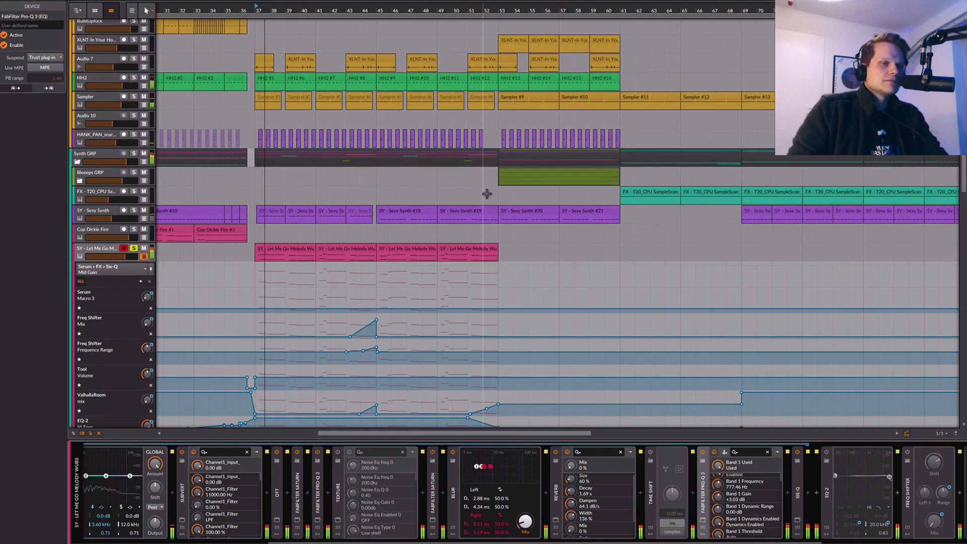
scroll(787, 487, right, 2)
scroll(787, 488, right, 1)
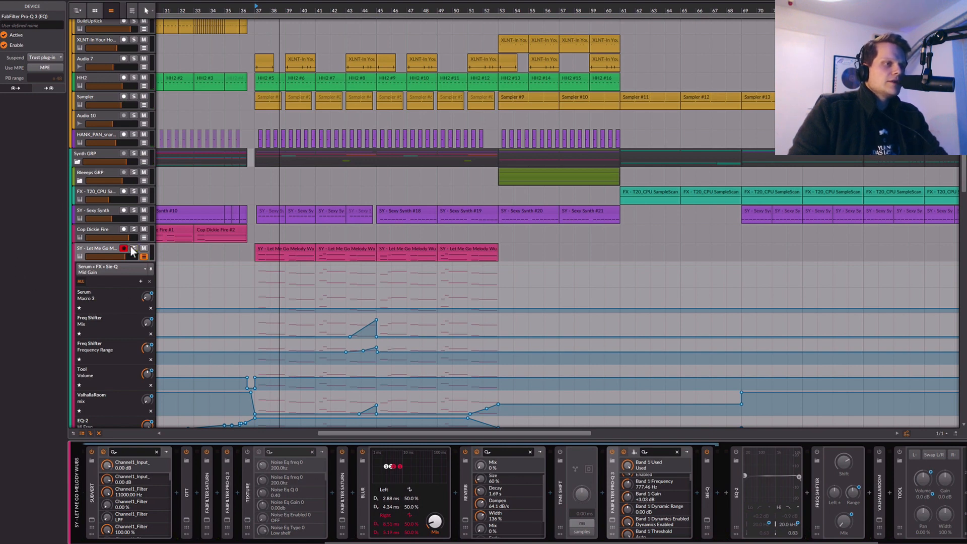
Solo the SY - Sexy Synth track, play it from bar 37, and inspect the sample loaded in its Sampler.
click(95, 213)
click(132, 210)
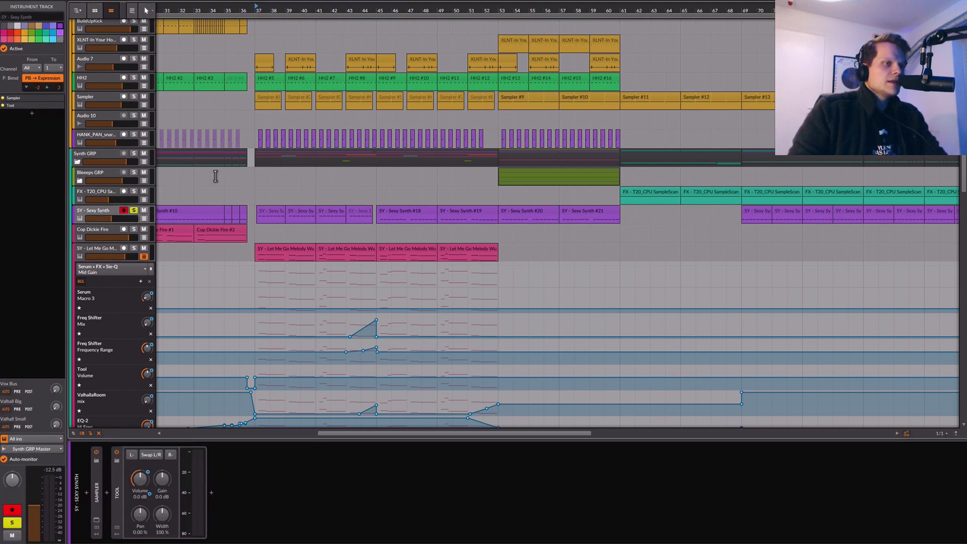
click(255, 13)
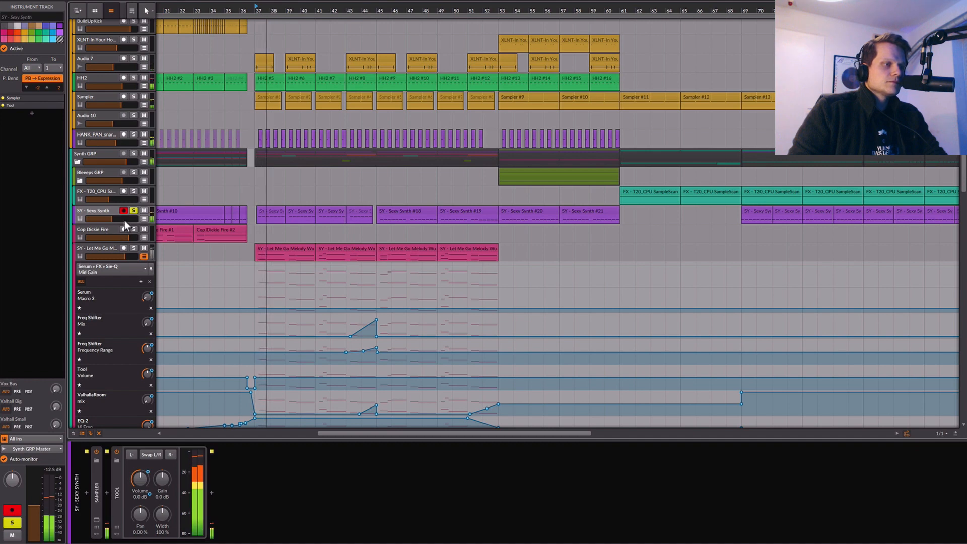
double_click(99, 494)
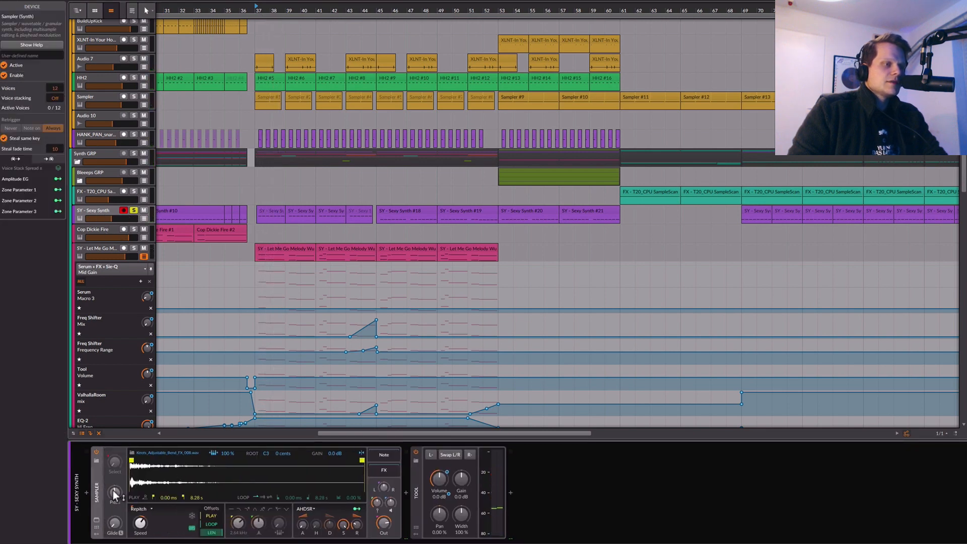
double_click(97, 492)
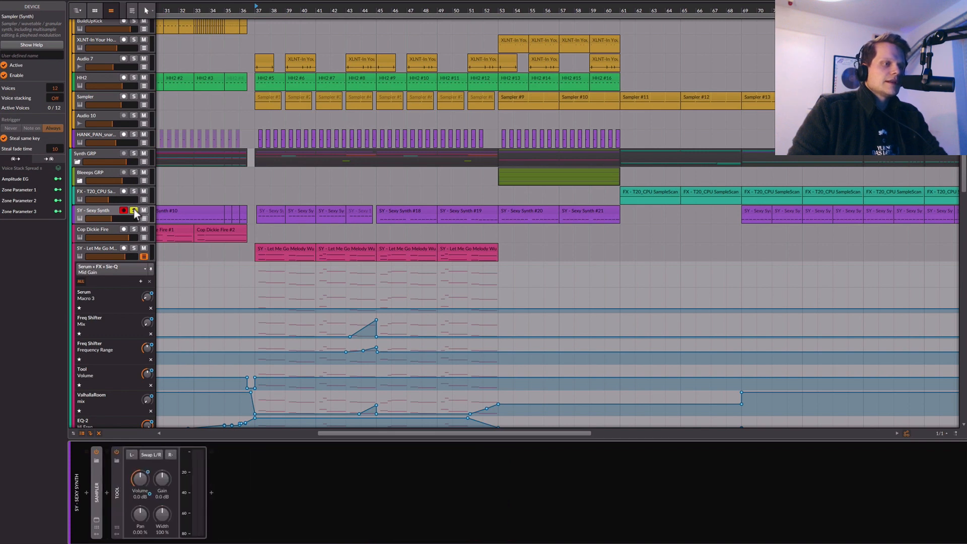
Play the Sexy Synth unsoloed together with the Melody Wubs synth from bar 37.
key(space)
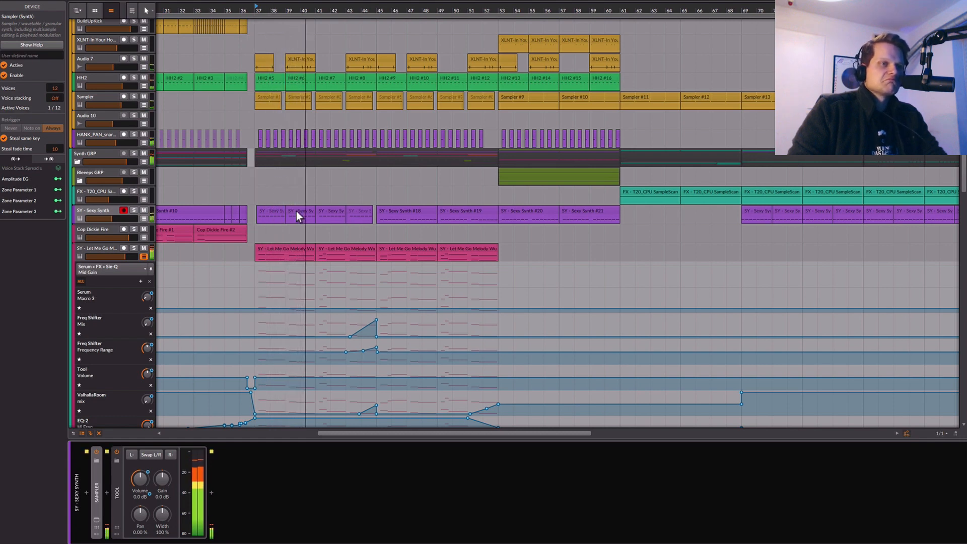
key(space)
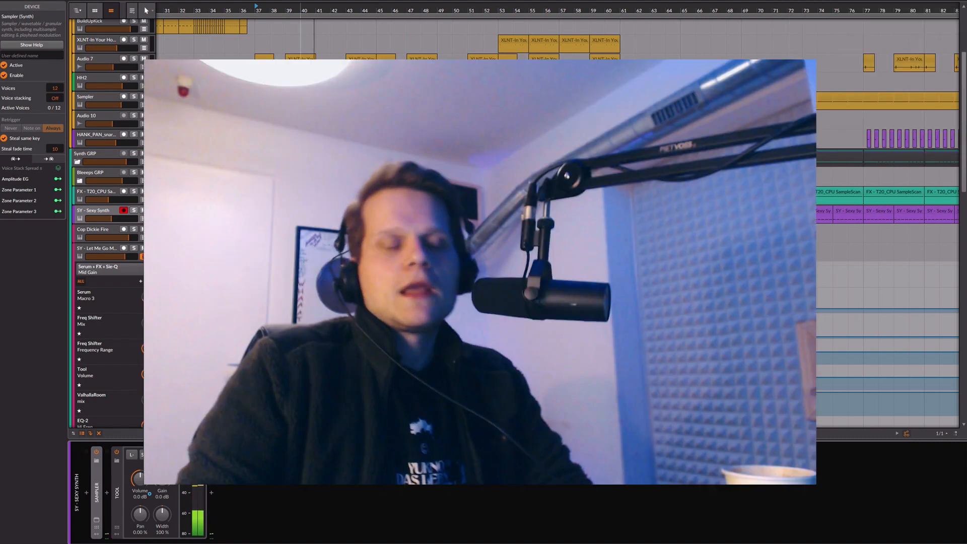